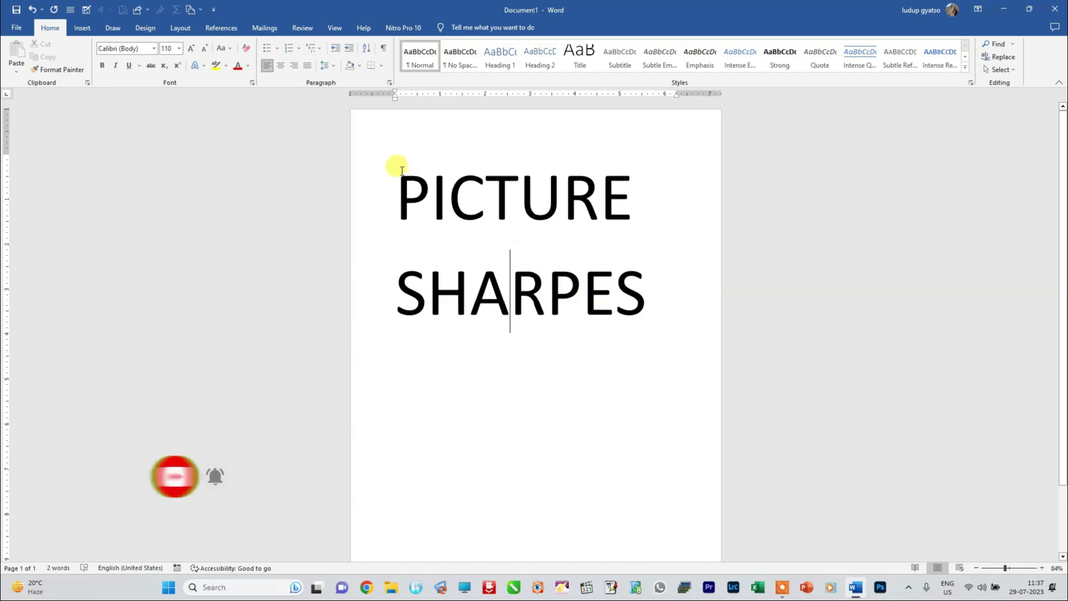
Step: Create a new blank Word document from File > New to replace the PICTURE SHARPES page
click(16, 27)
click(39, 151)
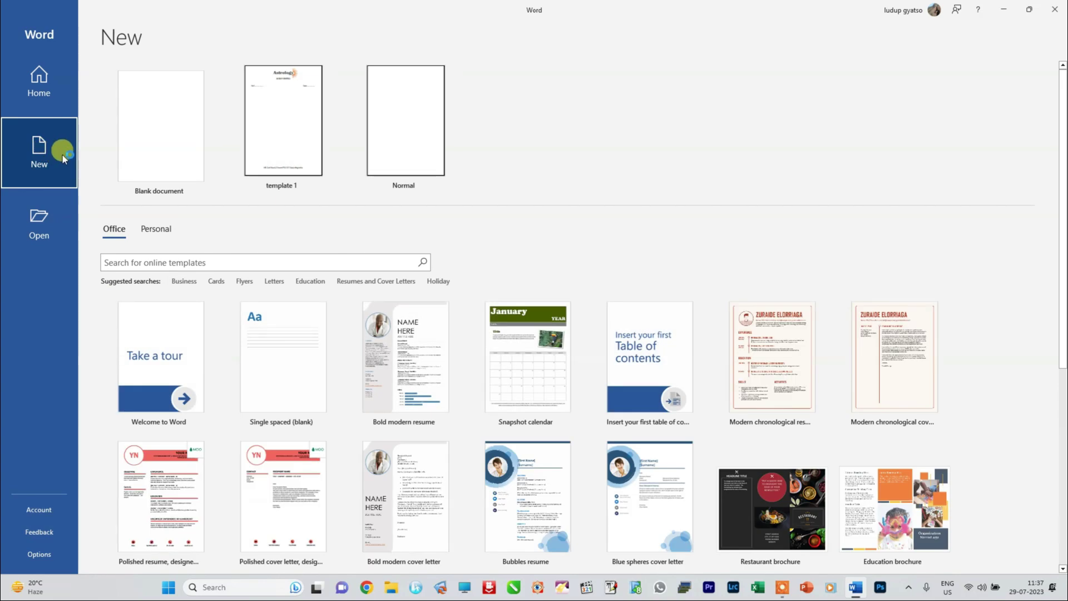
click(164, 140)
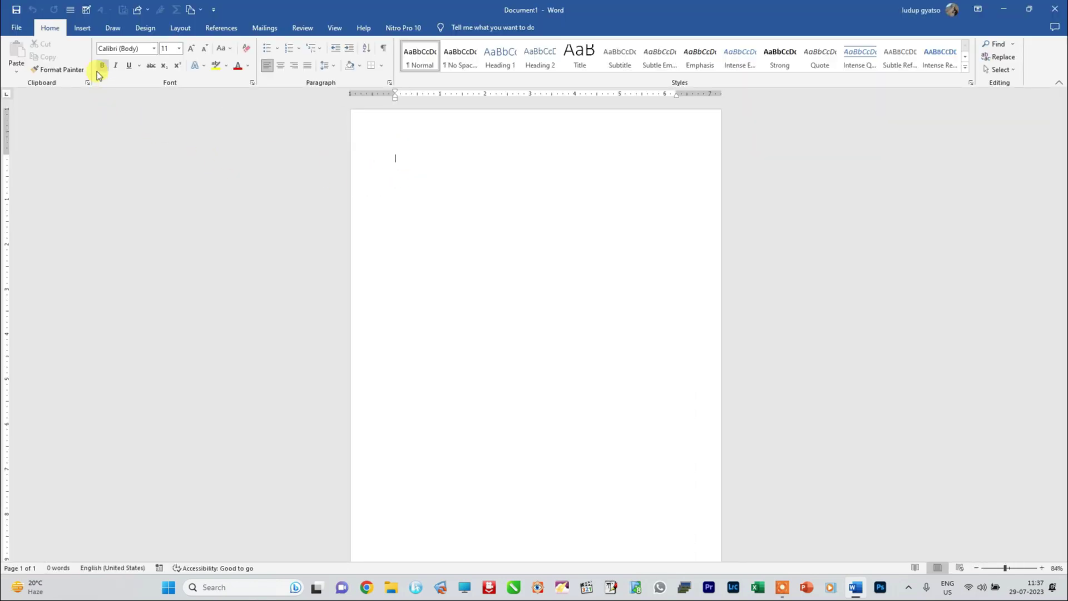
Step: Open the Bing Online Pictures dialog from the Insert tab's Pictures menu
click(81, 32)
click(81, 29)
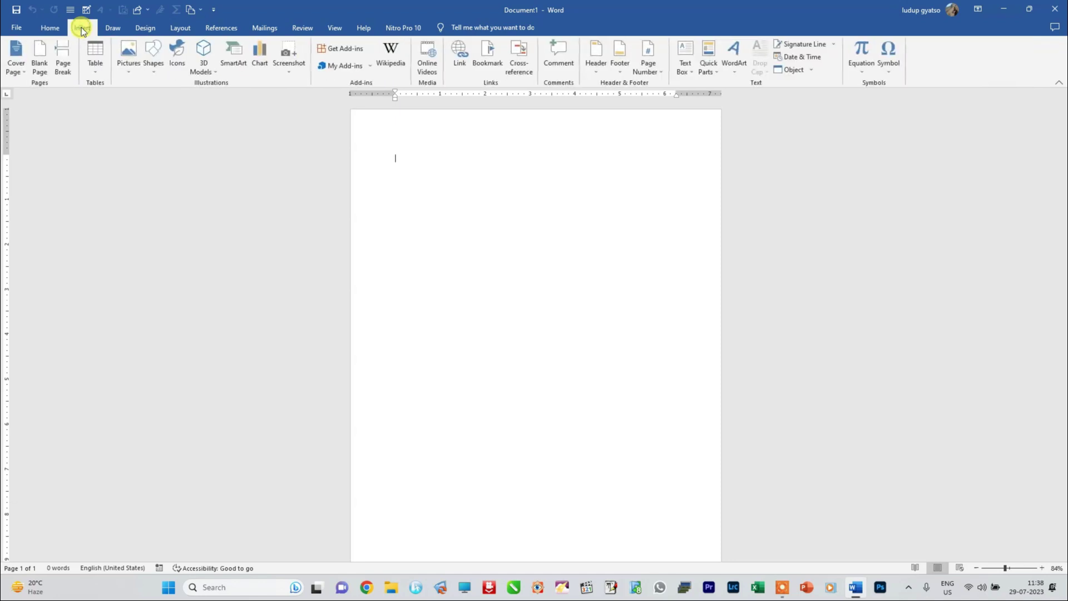
click(129, 68)
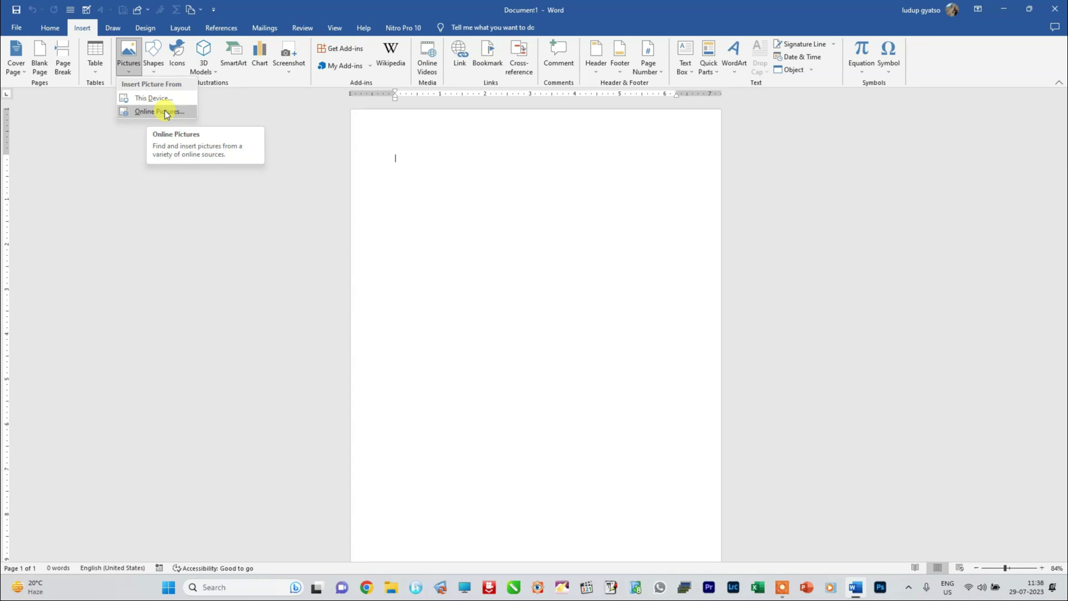
click(162, 112)
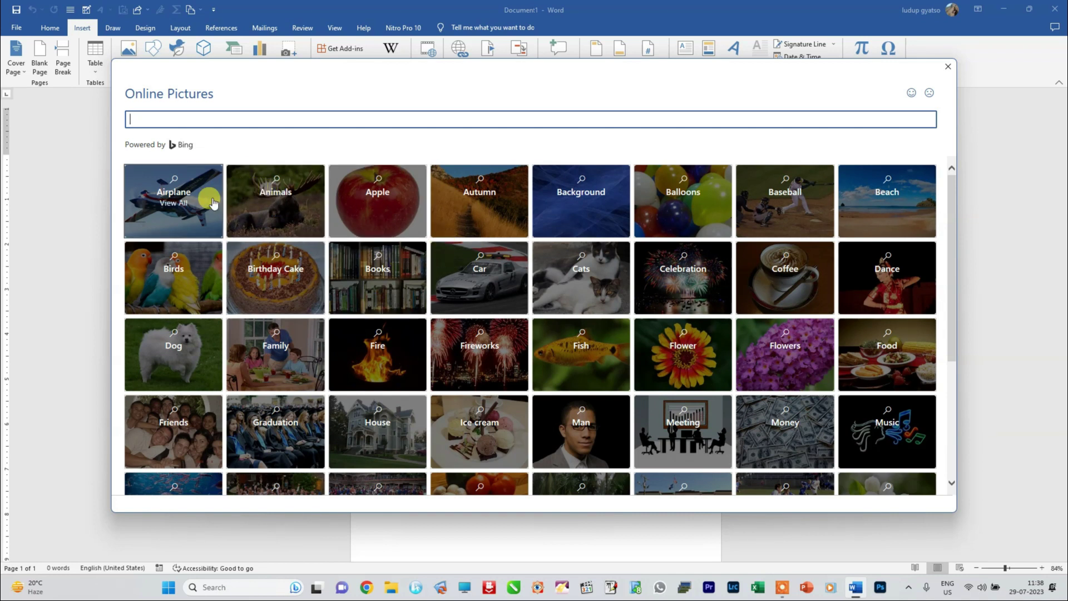
Step: Search Bing for 'house' and insert the wooden house-with-porch photo
mouse_move(951, 340)
mouse_down()
mouse_move(959, 459)
mouse_move(912, 234)
mouse_up()
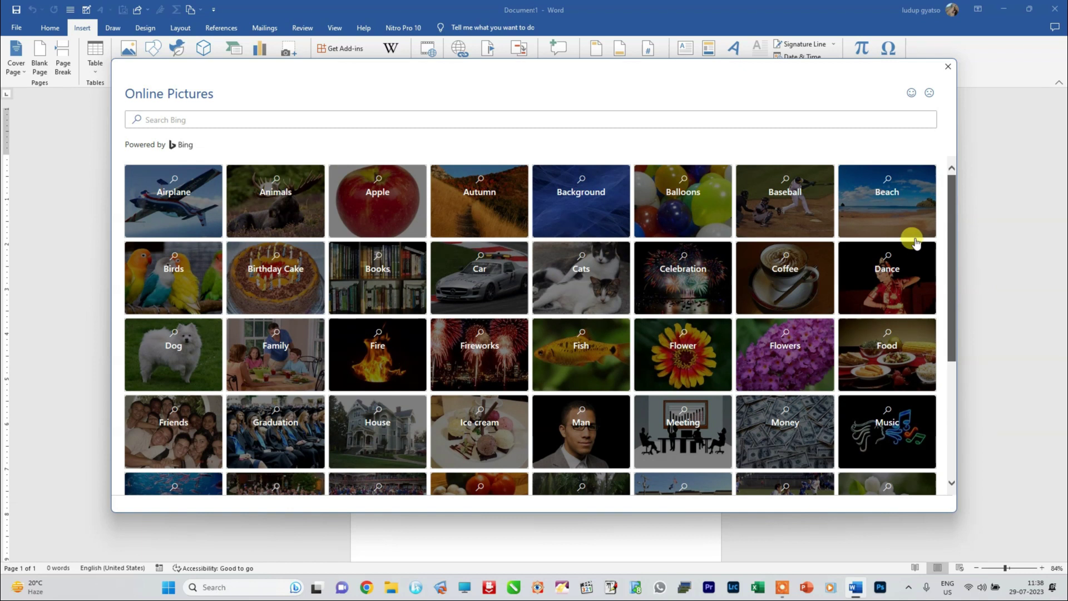
click(182, 118)
click(181, 117)
text(house)
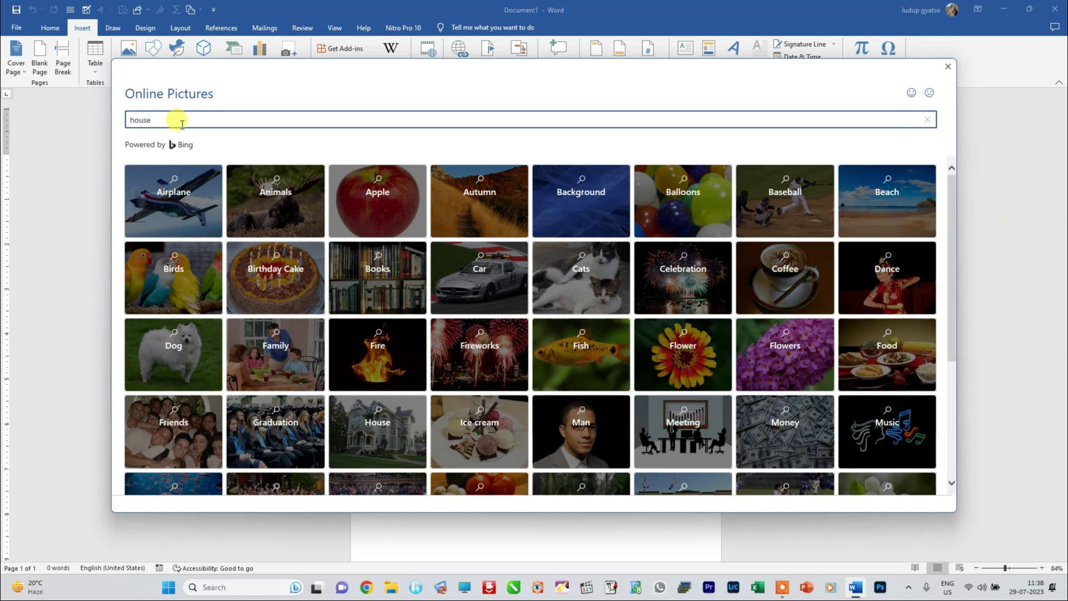
key(Return)
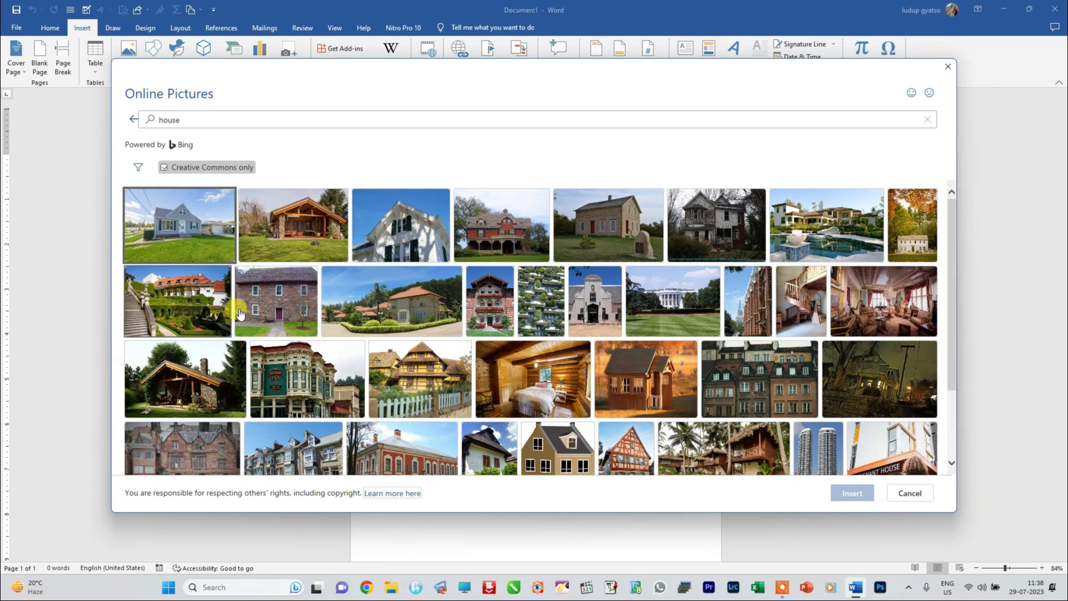
click(285, 239)
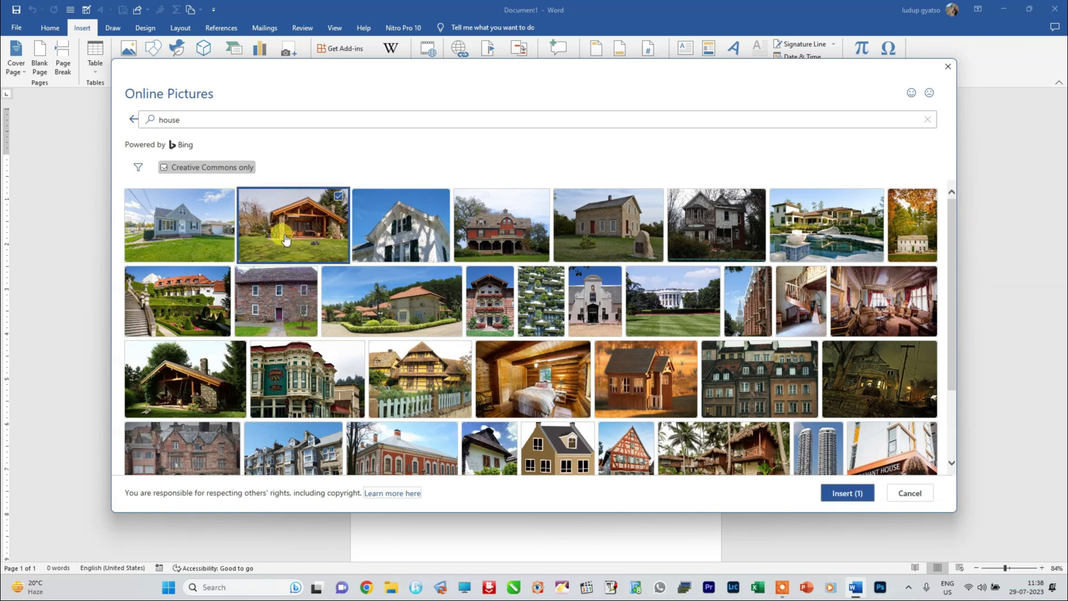
click(843, 499)
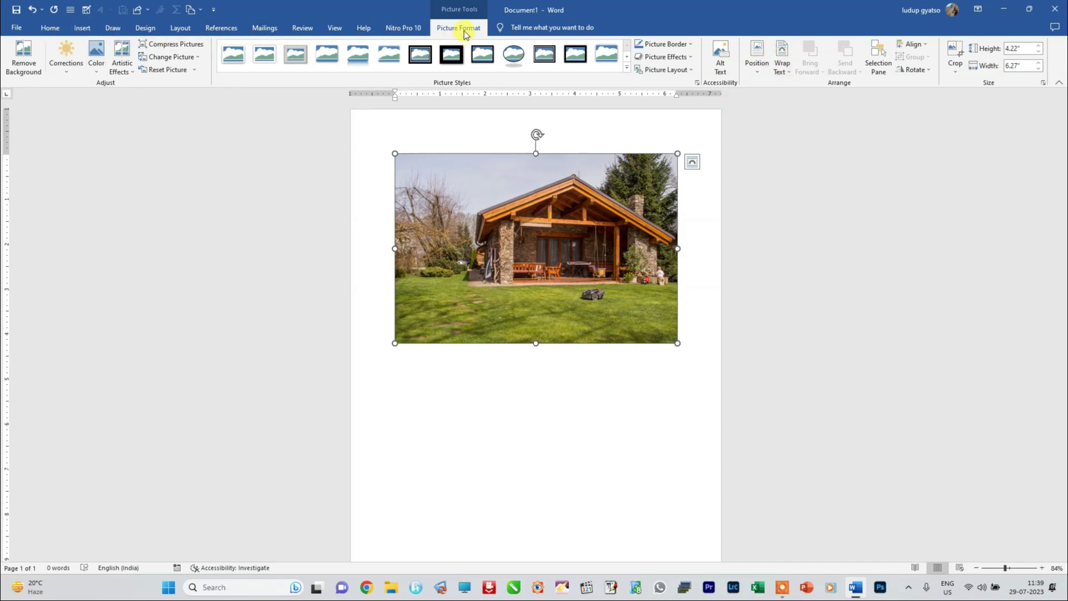
Step: Wrap the house photo Behind Text and resize it to 5.95 by 4 inches
click(783, 75)
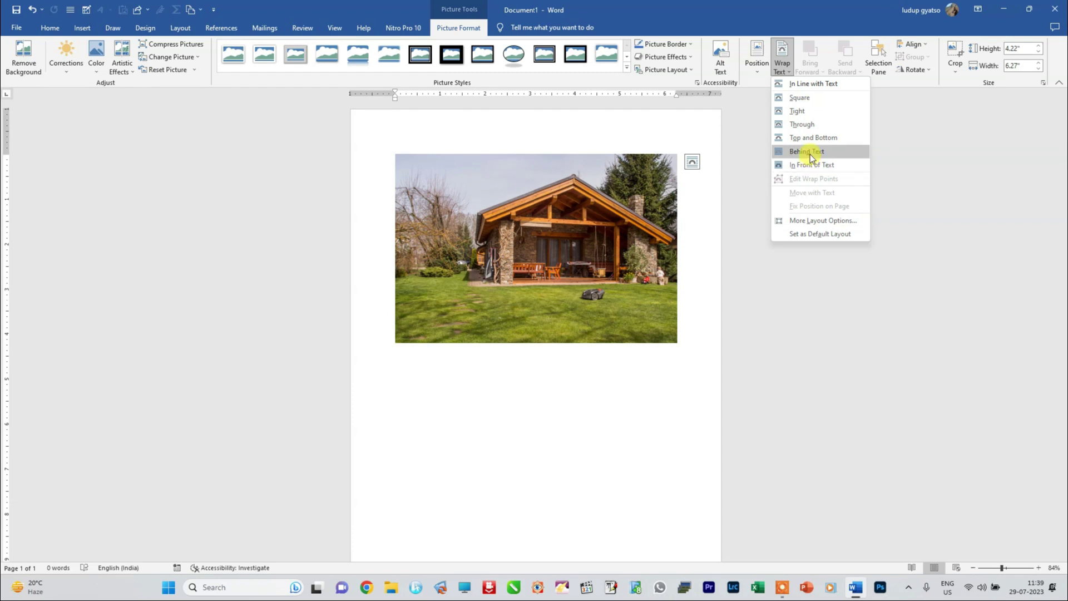
click(810, 151)
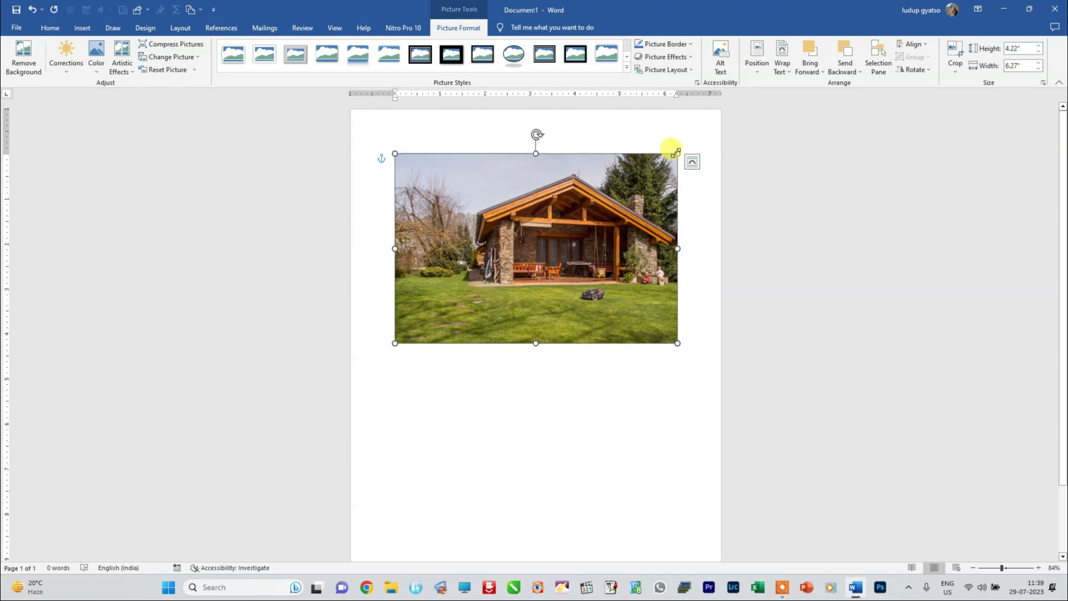
drag(676, 153, 665, 163)
mouse_move(618, 216)
mouse_down()
mouse_move(626, 185)
mouse_move(618, 200)
mouse_up()
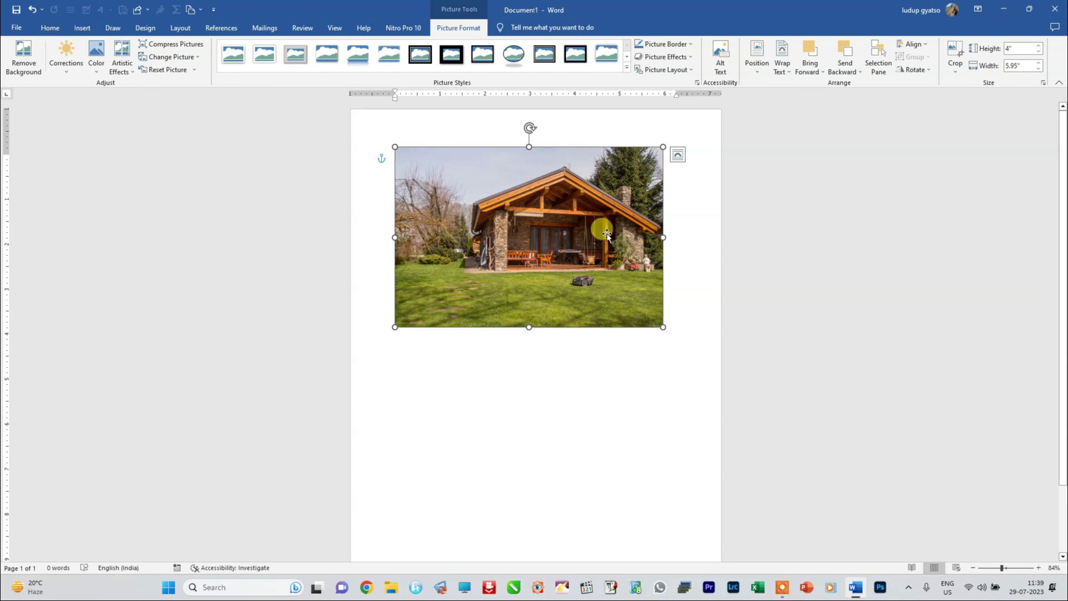
Step: Replace the house photo with the 1400px _DSC9357 image from D:\RAW\Dali Monasatery Cham
key(Delete)
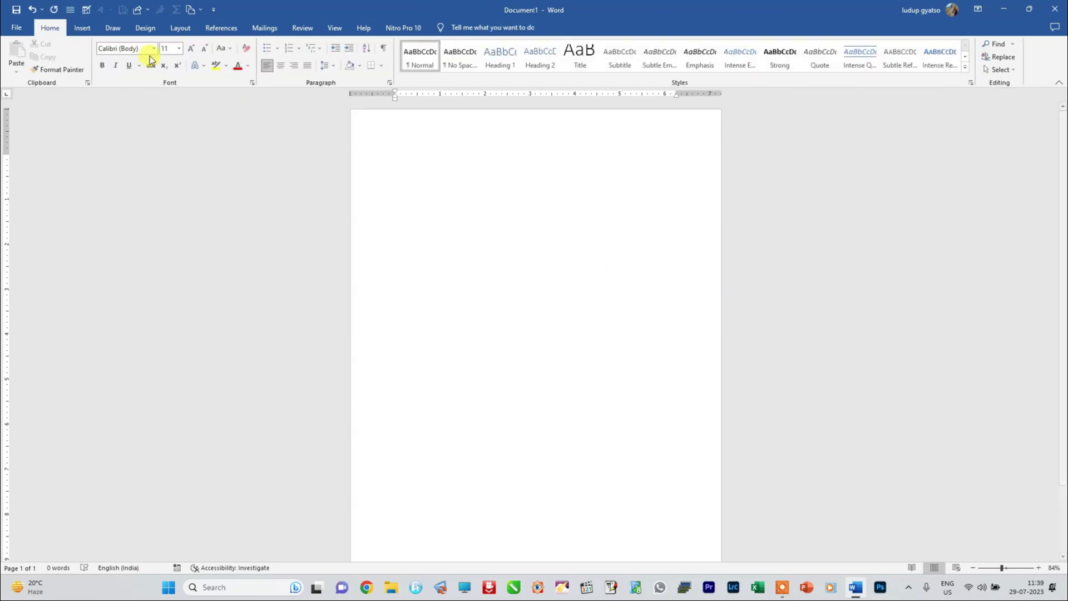
click(84, 28)
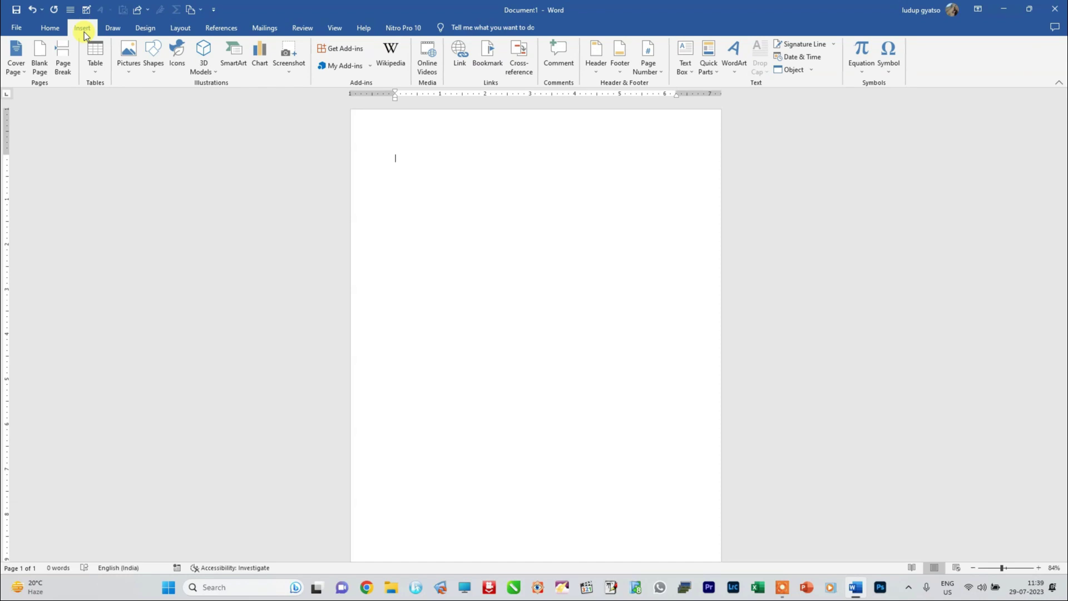
click(124, 74)
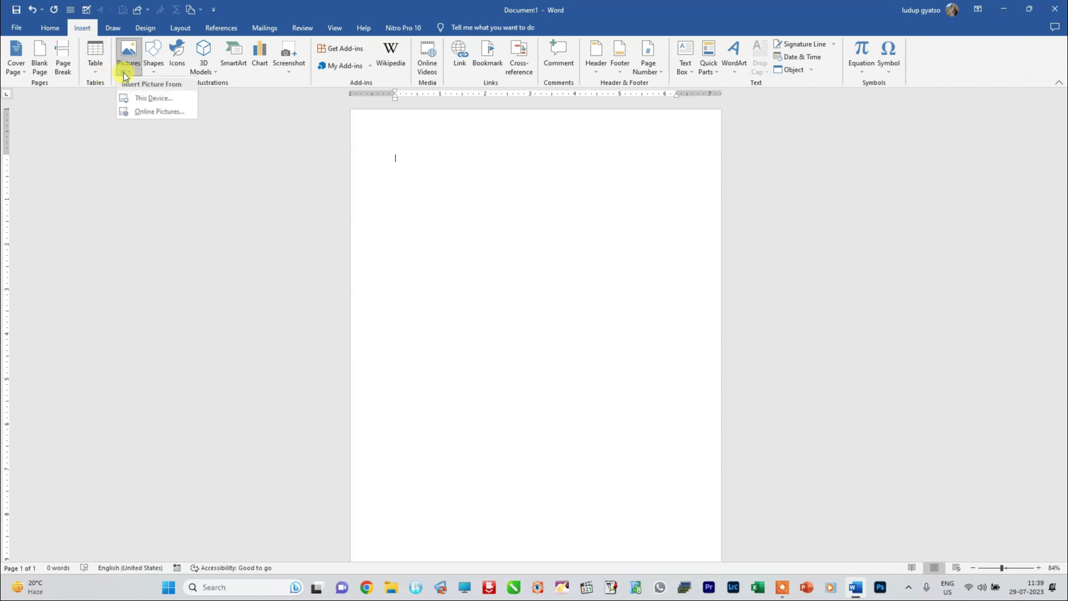
click(148, 98)
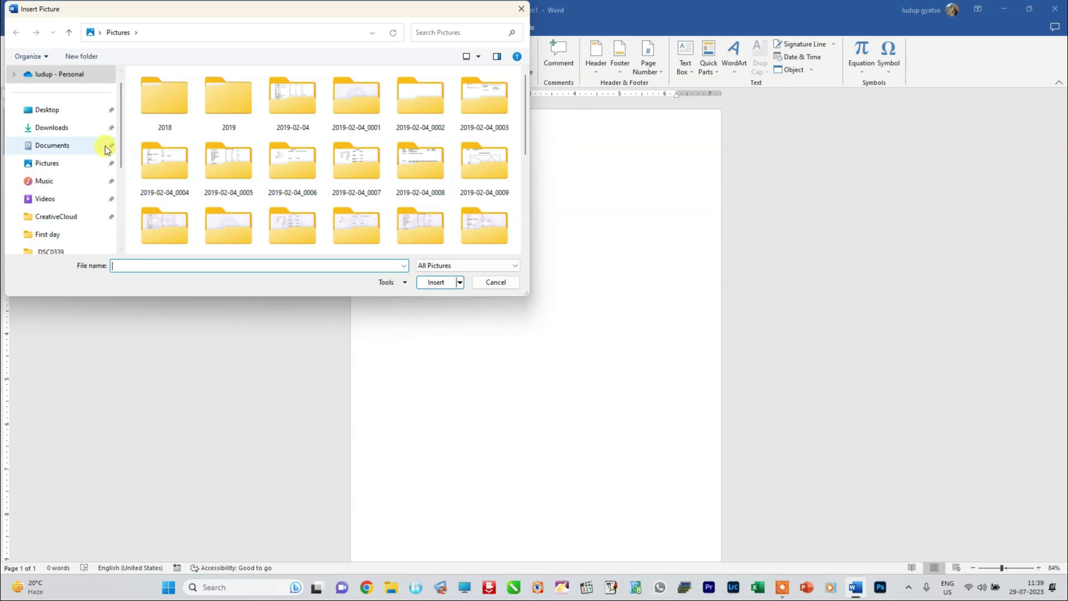
drag(120, 141, 118, 203)
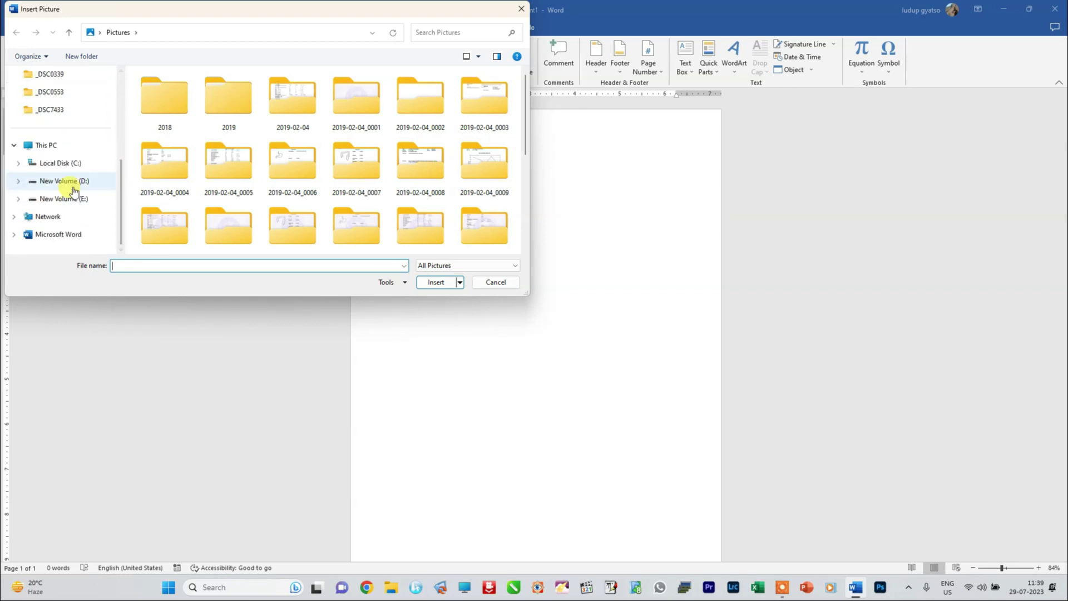
click(66, 181)
double_click(285, 107)
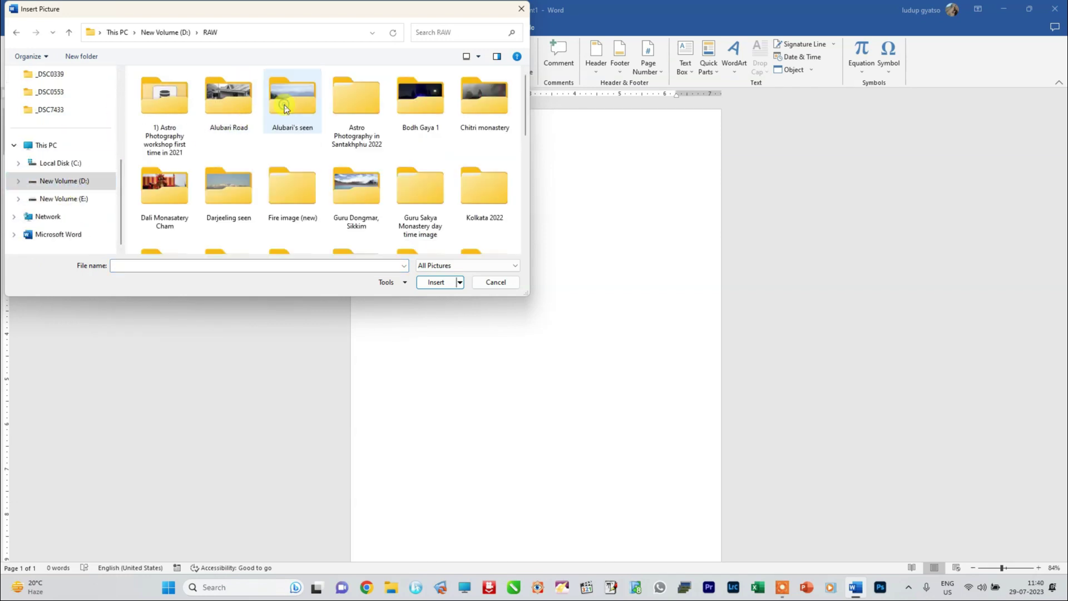
double_click(165, 183)
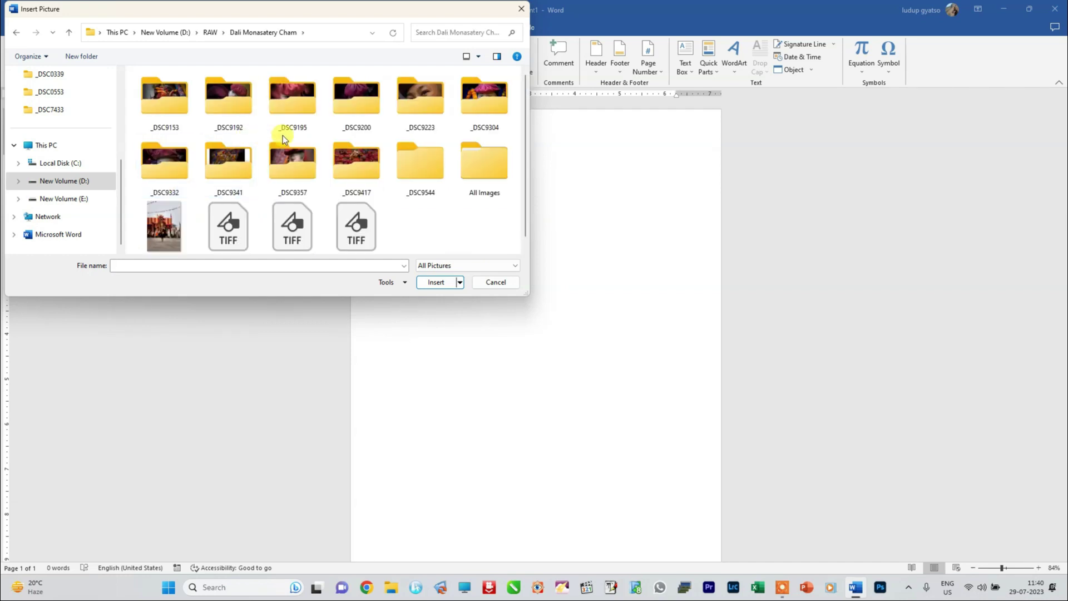
scroll(348, 192, down, 1)
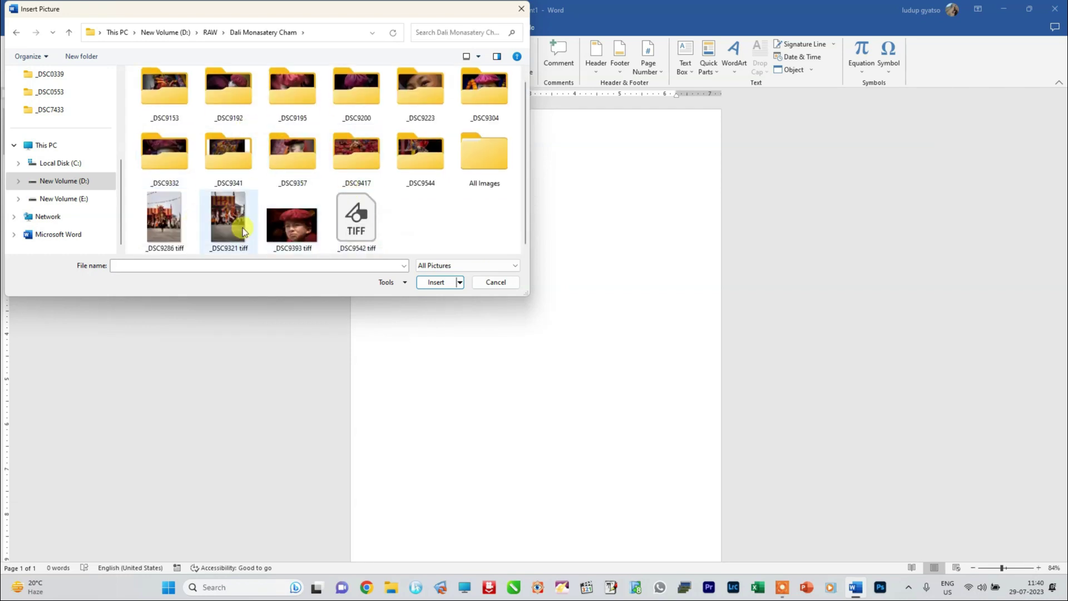
double_click(289, 156)
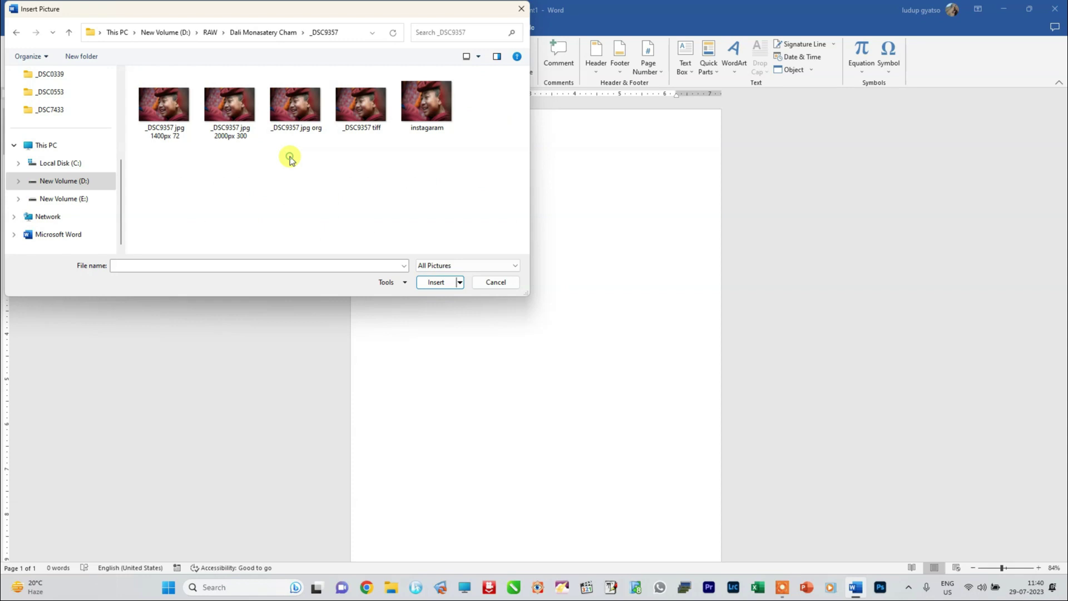
click(162, 108)
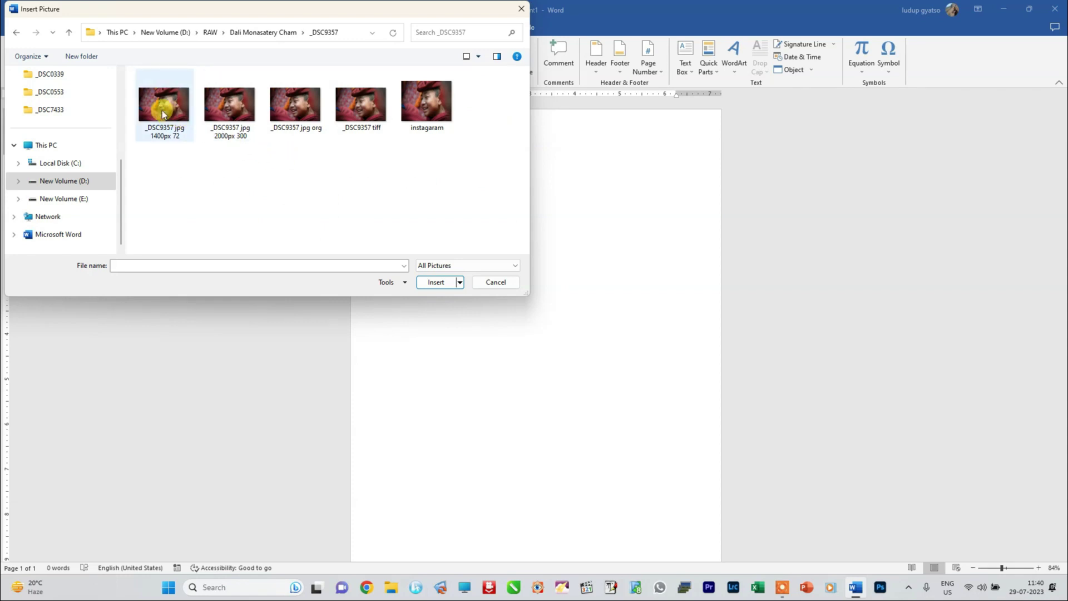
click(428, 284)
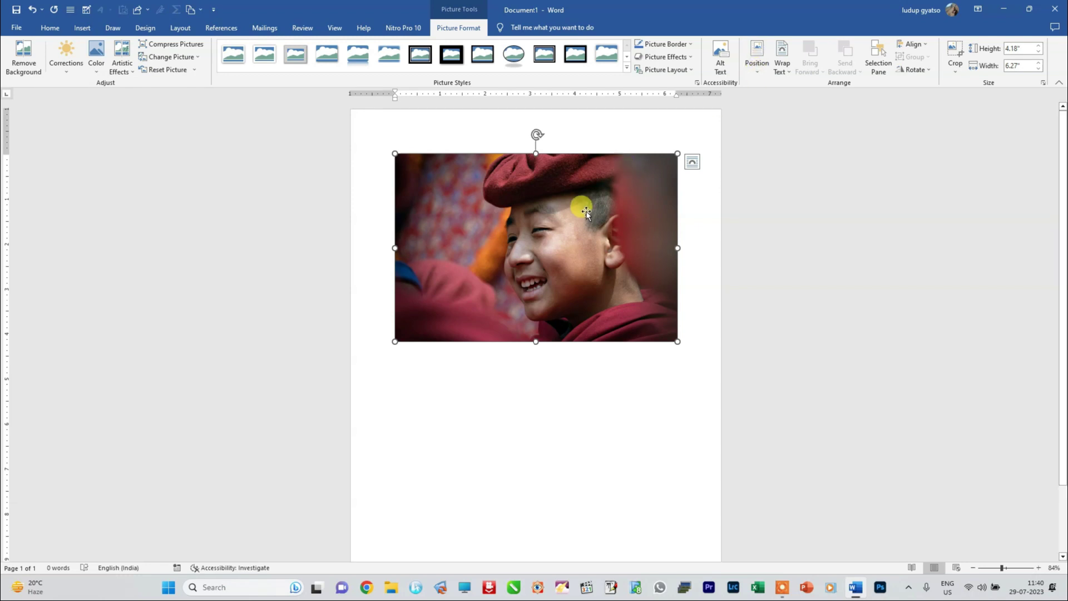
Step: Wrap the photo In Front of Text and enlarge it to 6.49 by 4.33 inches
click(792, 75)
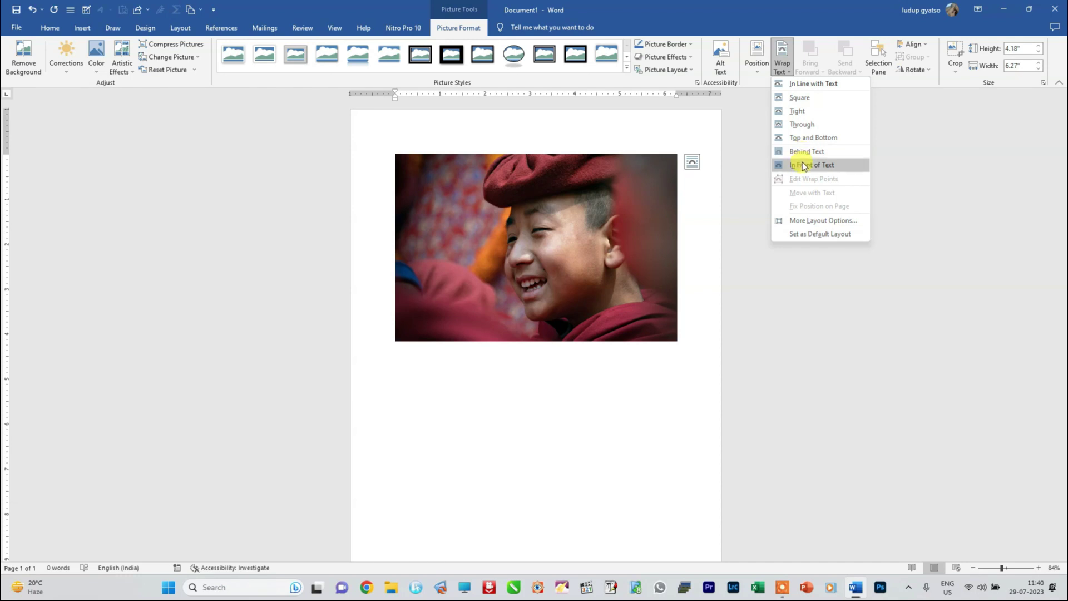
click(805, 151)
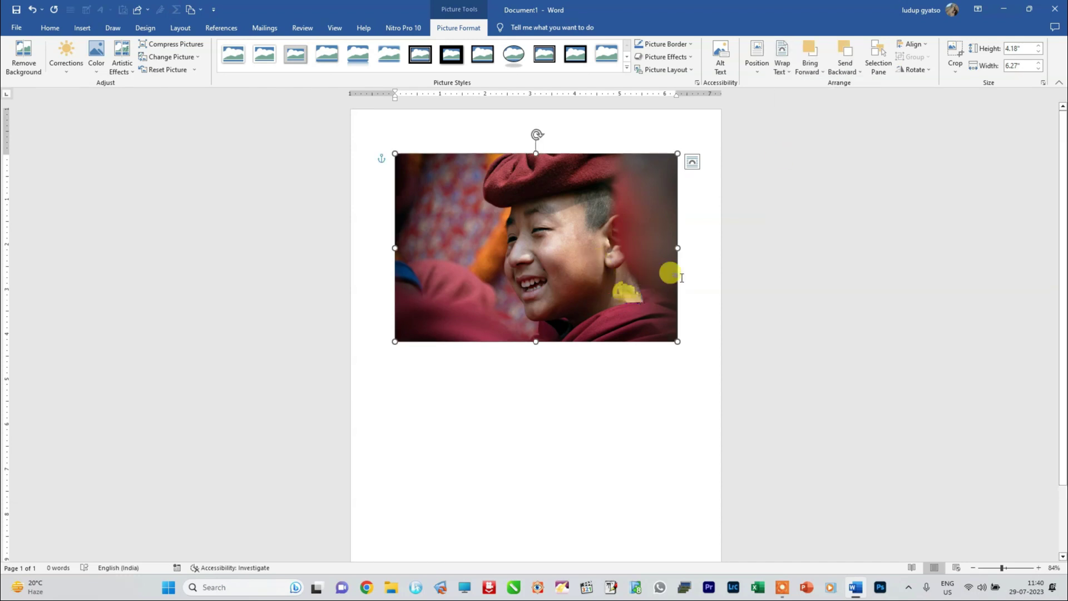
drag(677, 342, 682, 345)
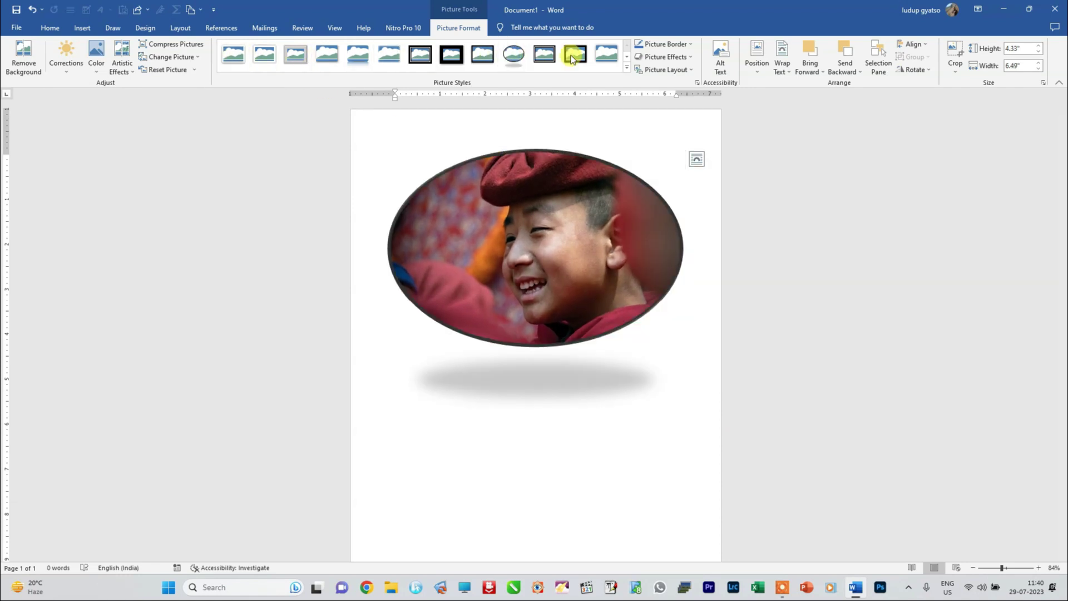
Step: Apply the Simple Frame, White picture style to the photo
click(233, 58)
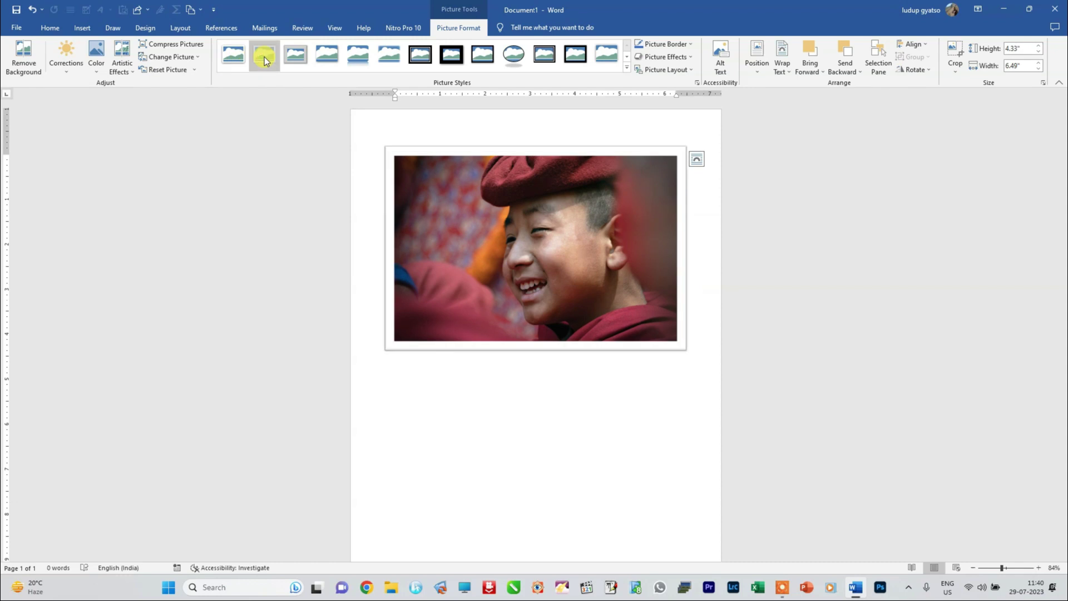
click(627, 69)
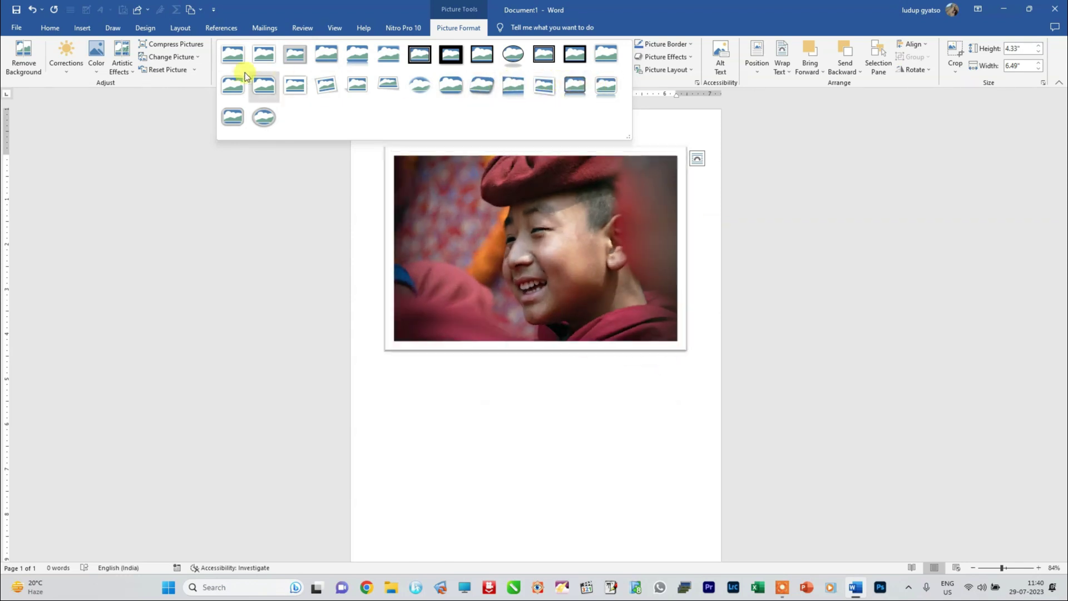
click(225, 57)
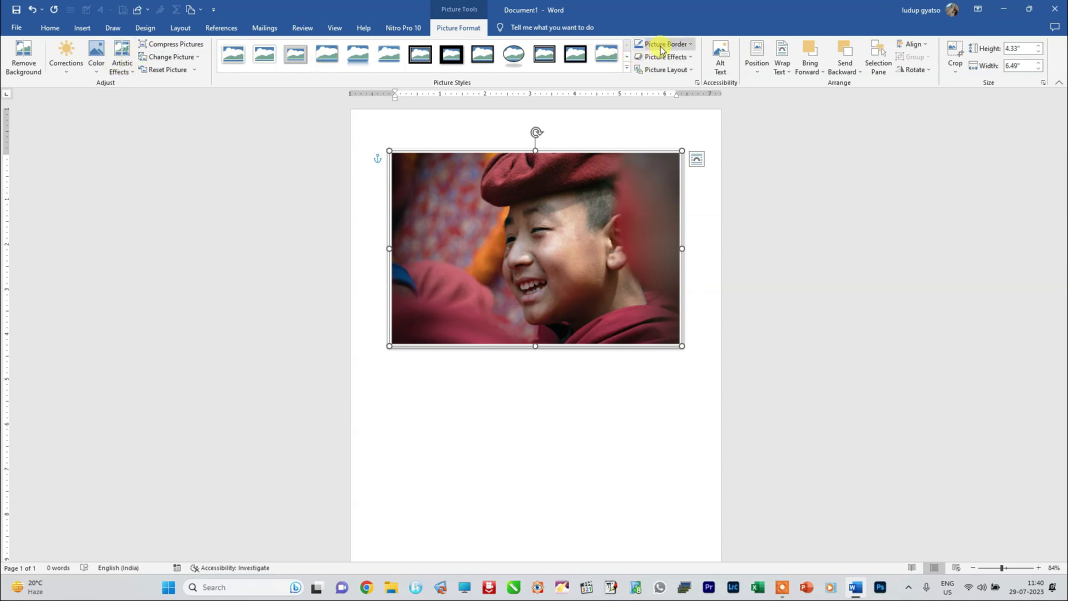
Step: Give the photo a red 7 pt border, then show the Picture Effects list
click(690, 46)
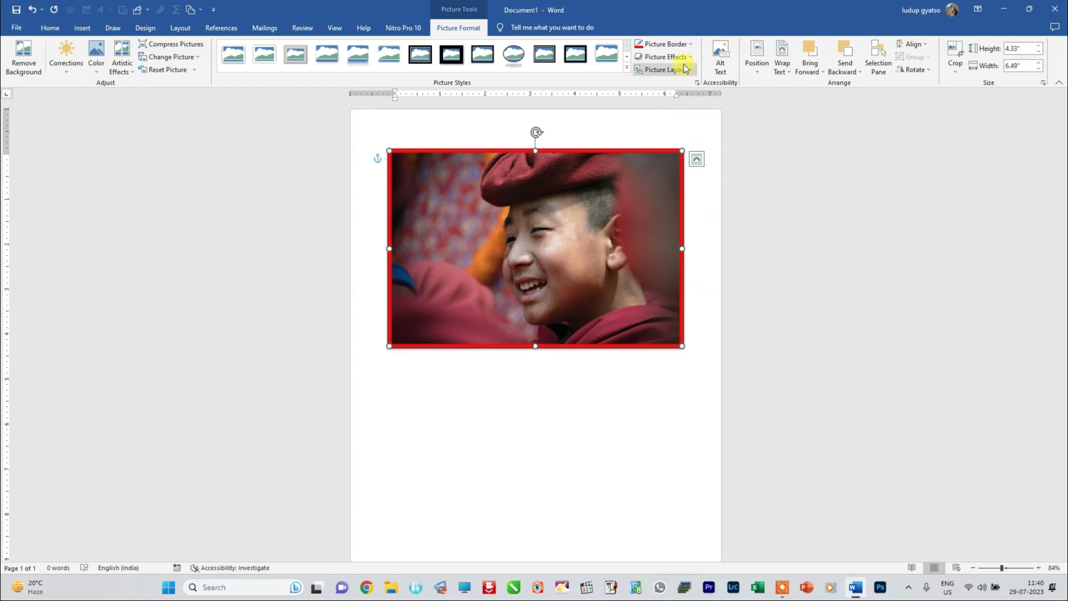
click(689, 45)
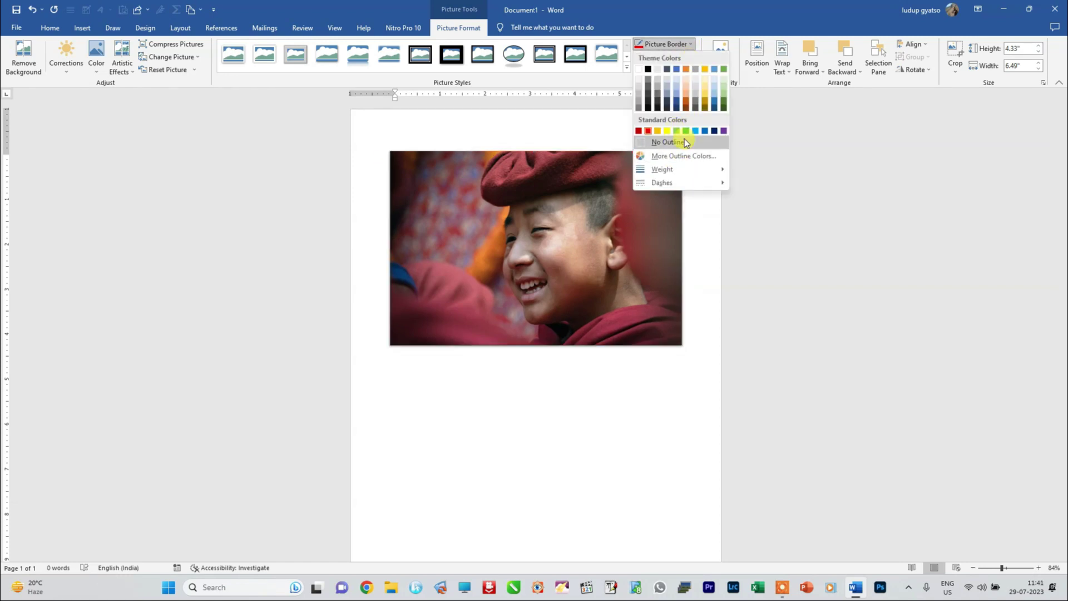
mouse_move(668, 170)
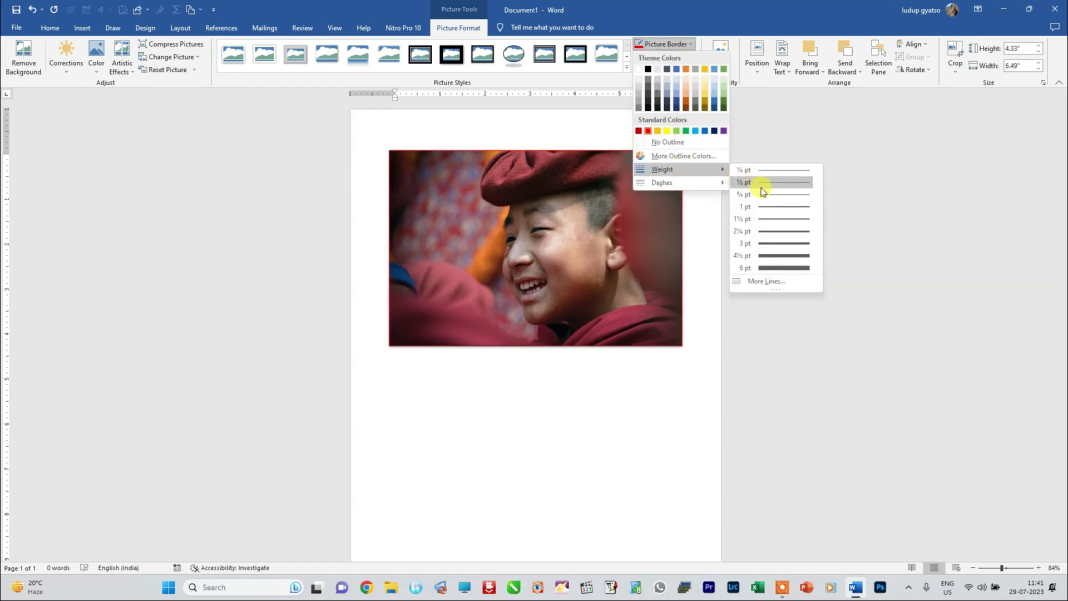
click(767, 282)
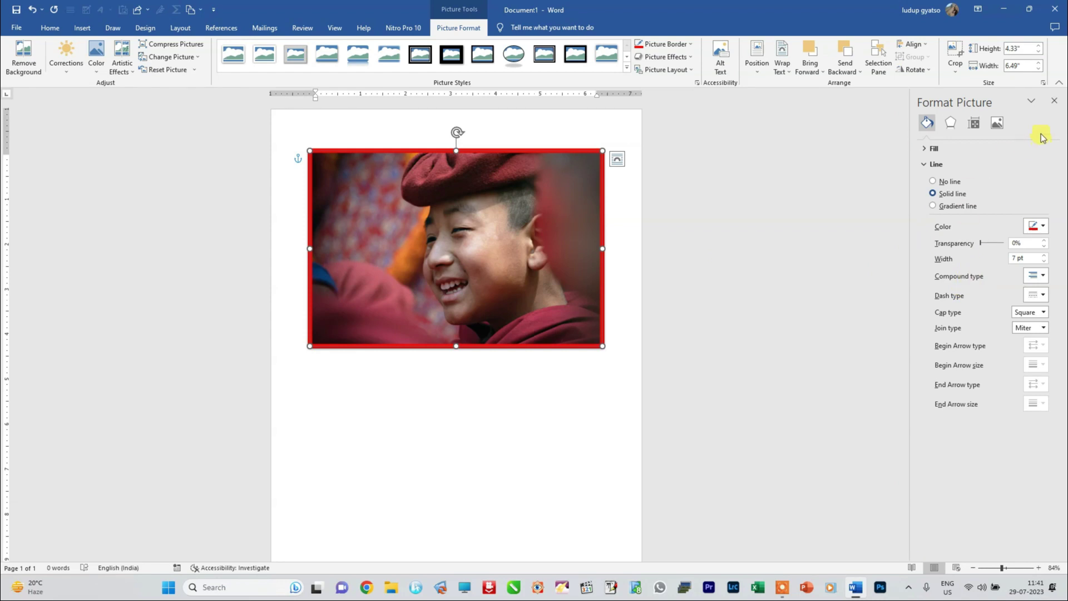
click(1057, 100)
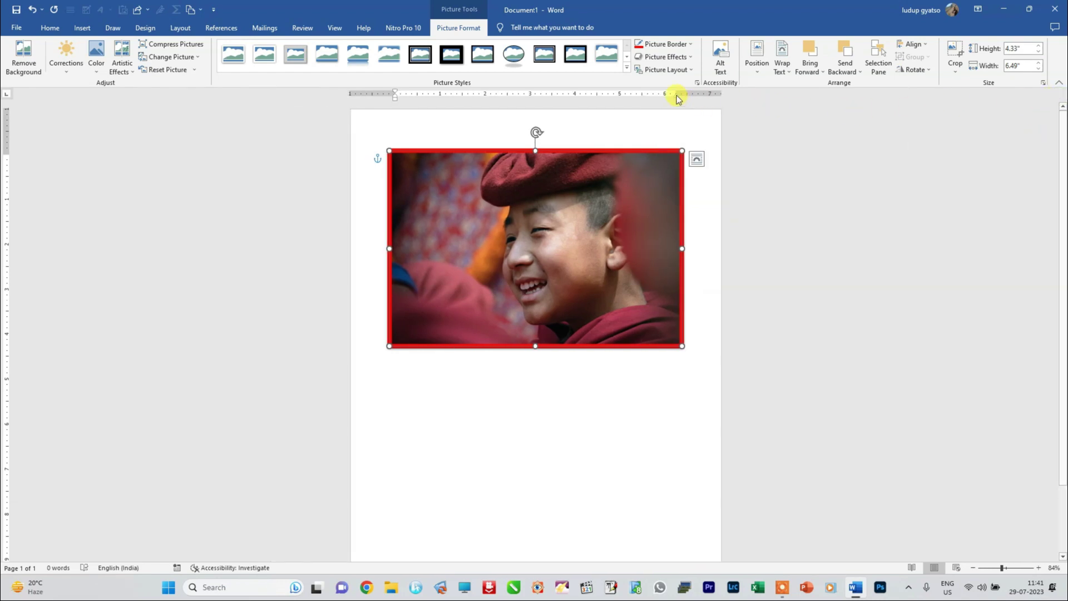
click(692, 56)
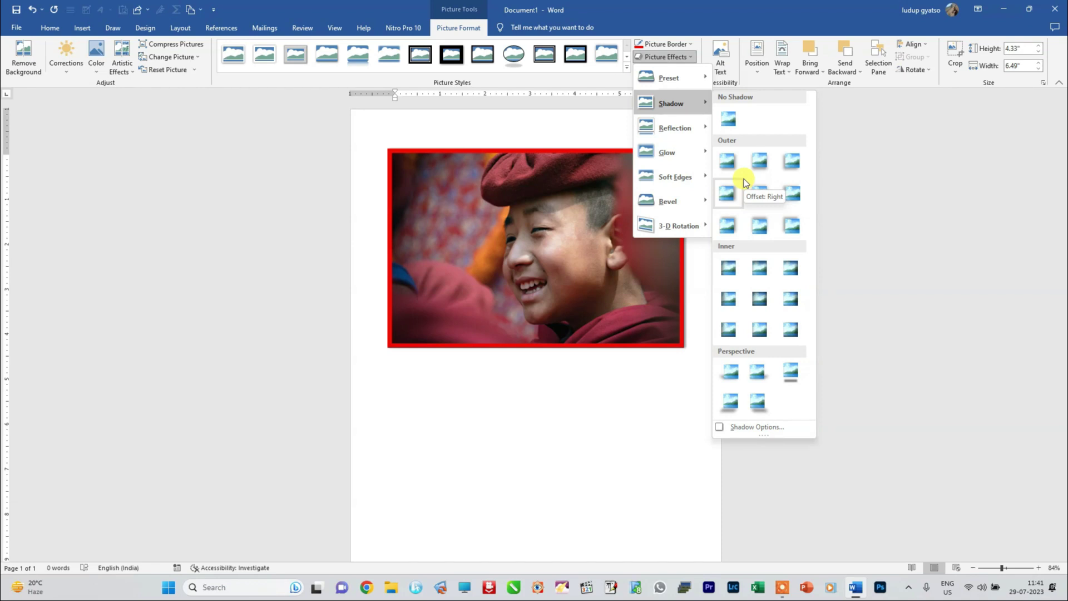
mouse_move(669, 78)
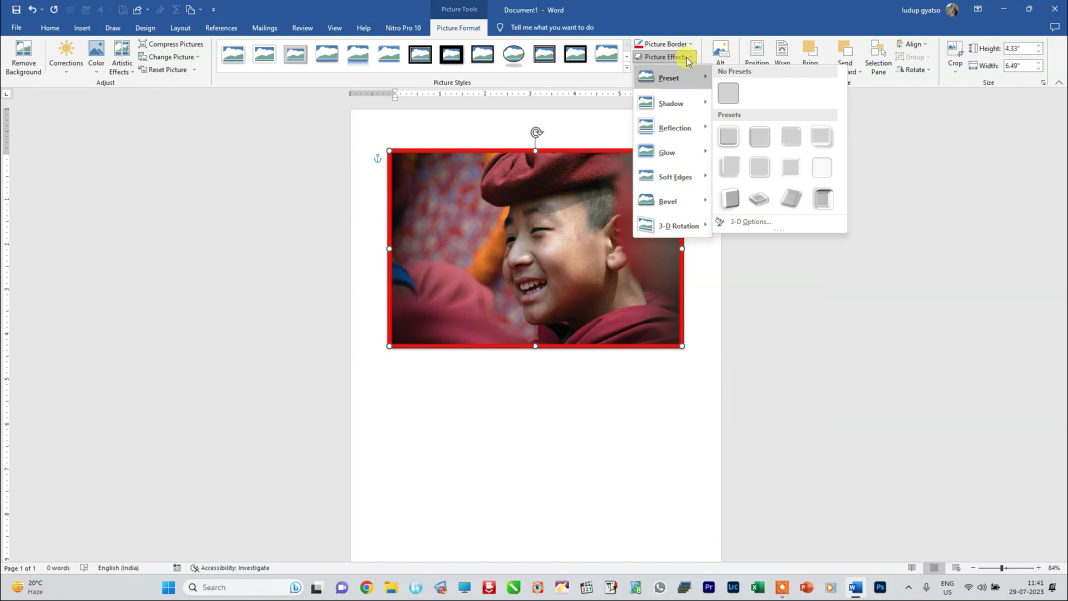
Step: Convert the photo to the Titled Picture Blocks picture layout
click(690, 58)
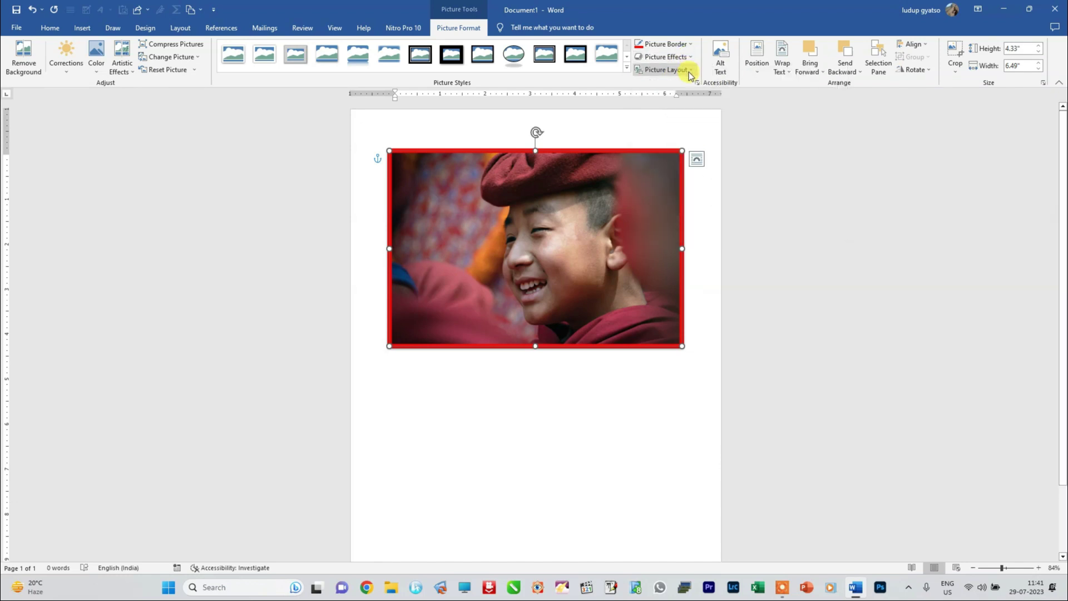
click(690, 70)
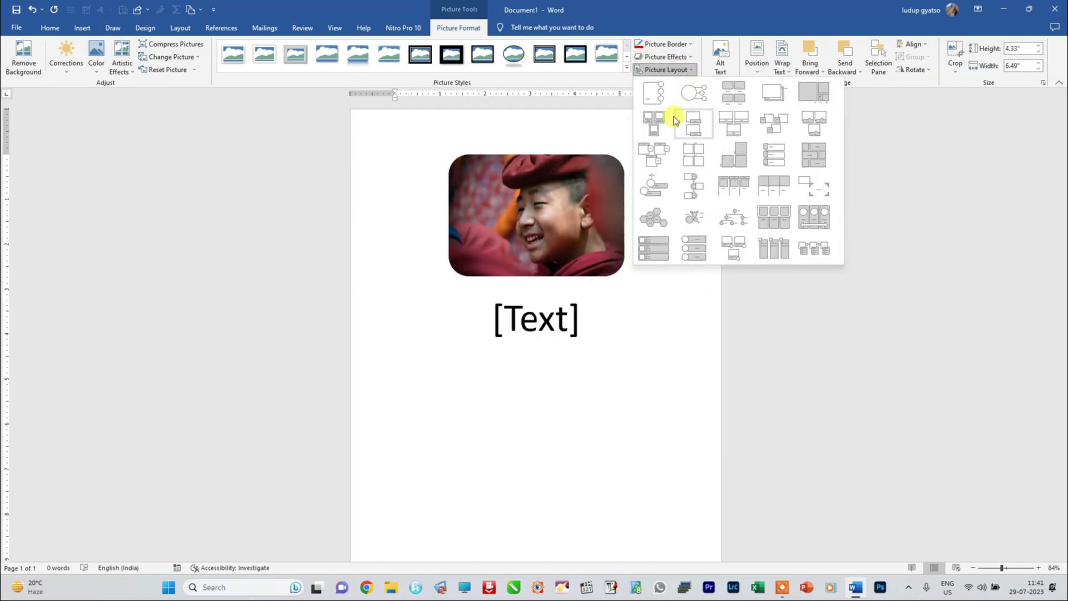
click(670, 160)
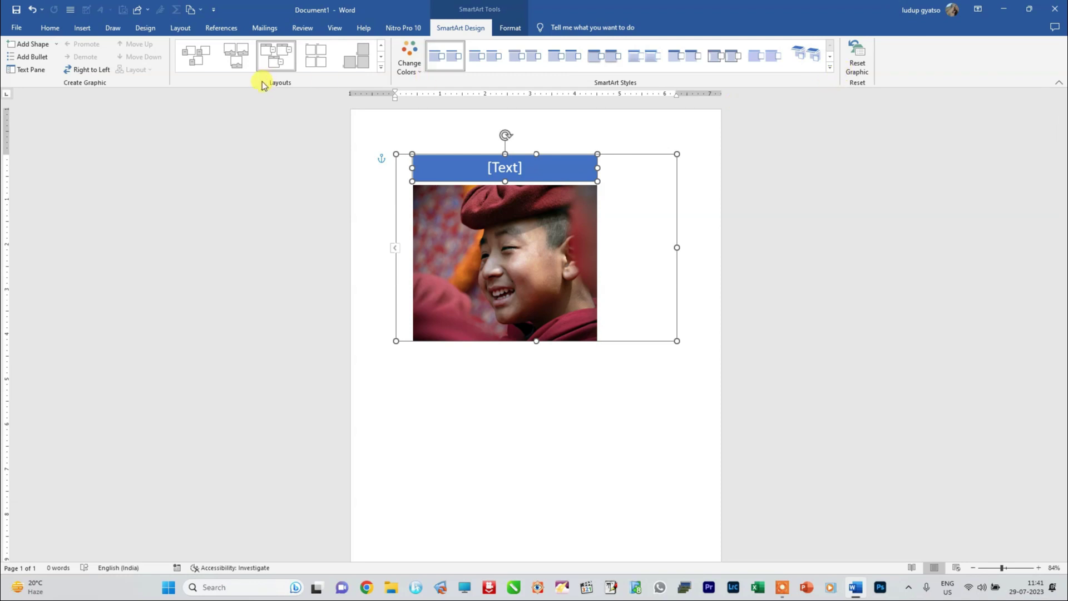
Step: Undo four times to reverse the layout, red border and earlier picture changes
key(ctrl+z)
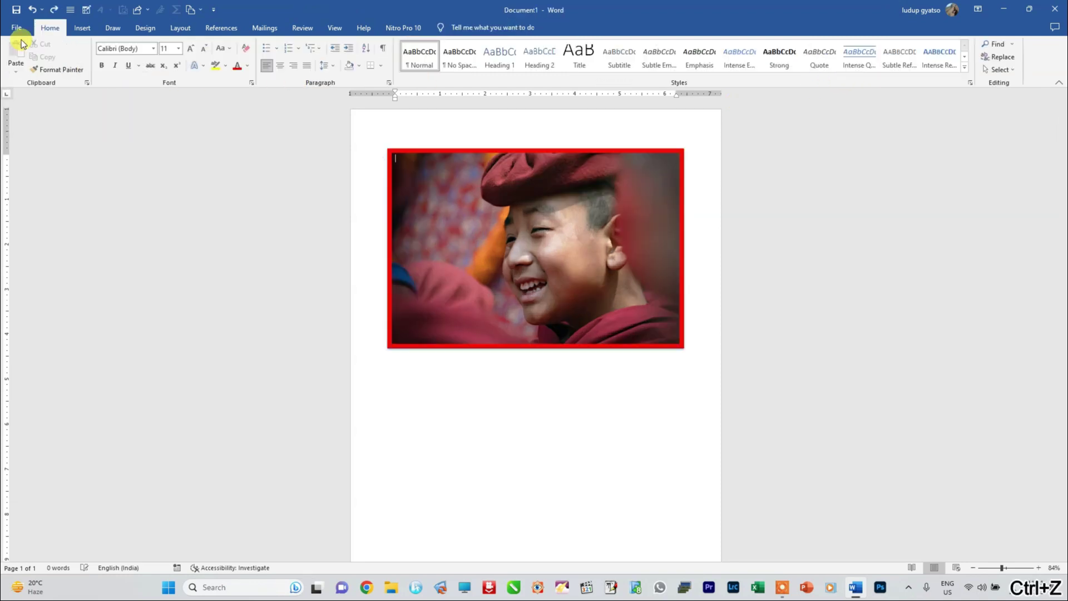
key(ctrl+z)
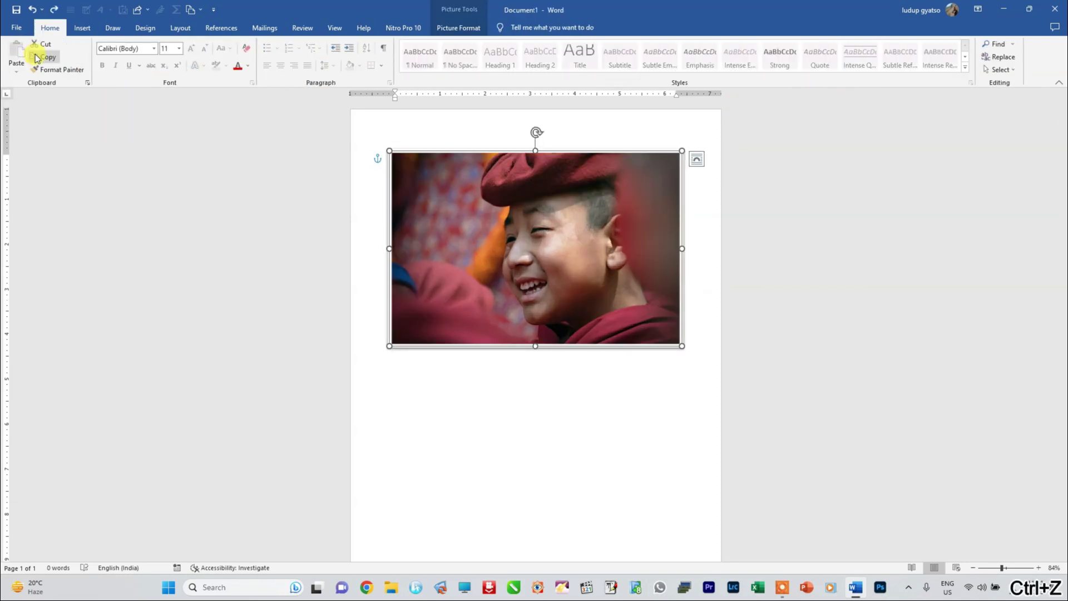
key(ctrl+z)
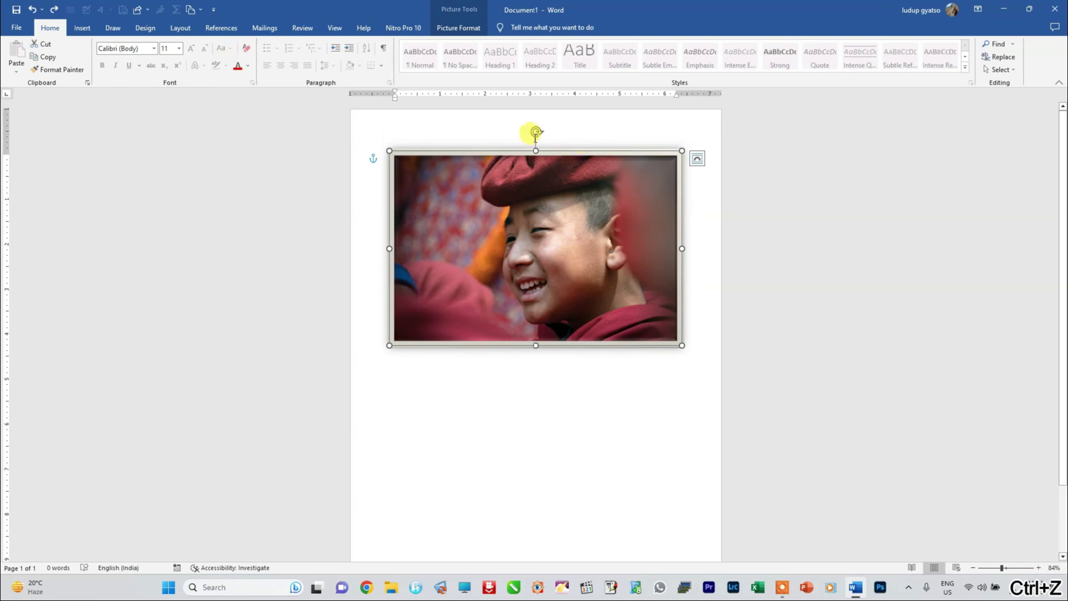
key(ctrl+z)
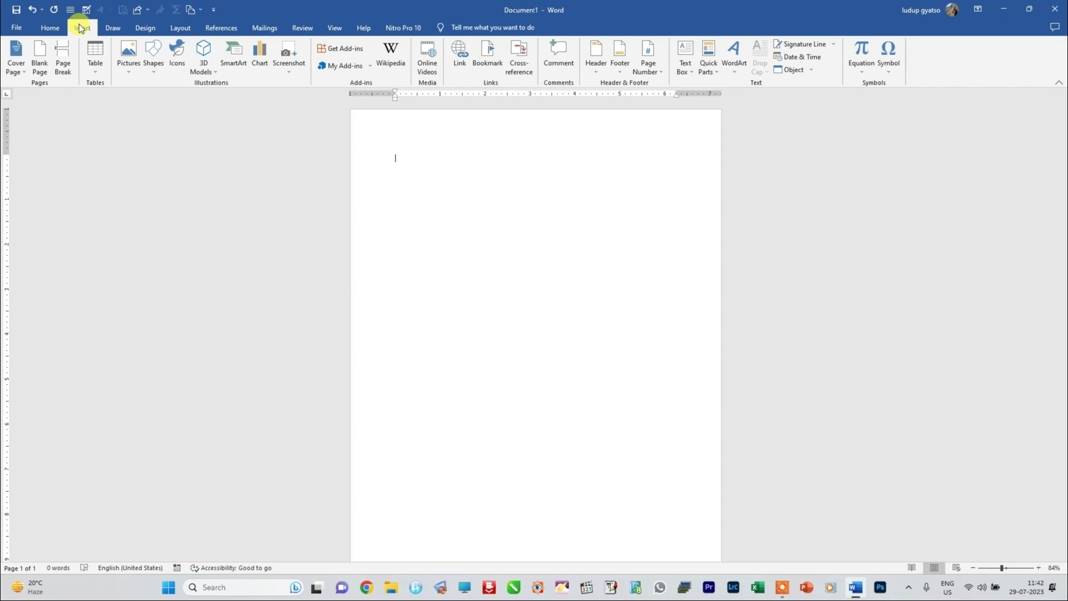
click(153, 70)
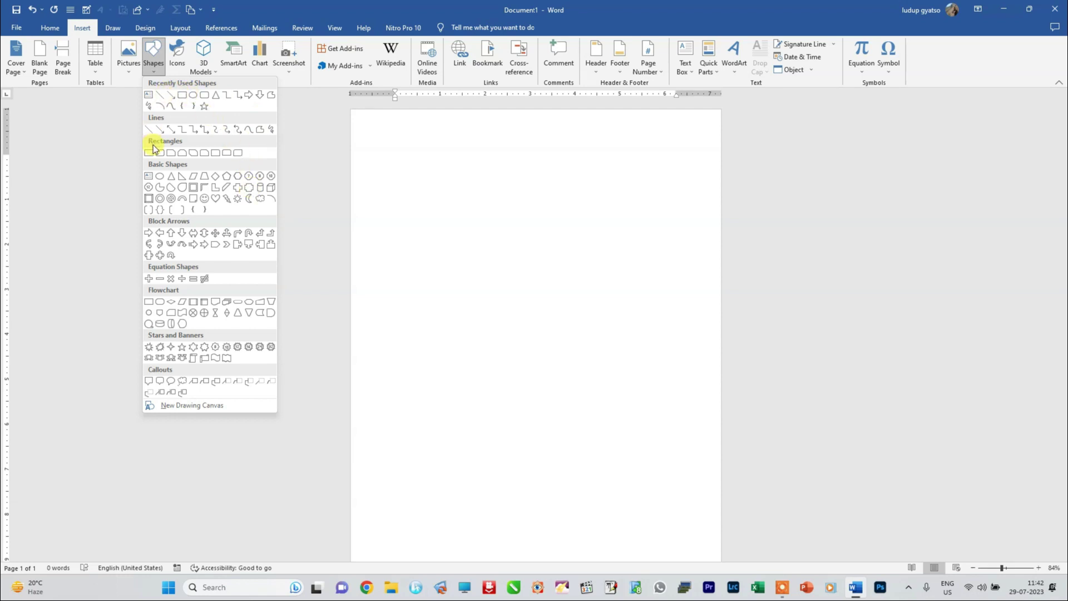
click(174, 98)
drag(393, 165, 588, 379)
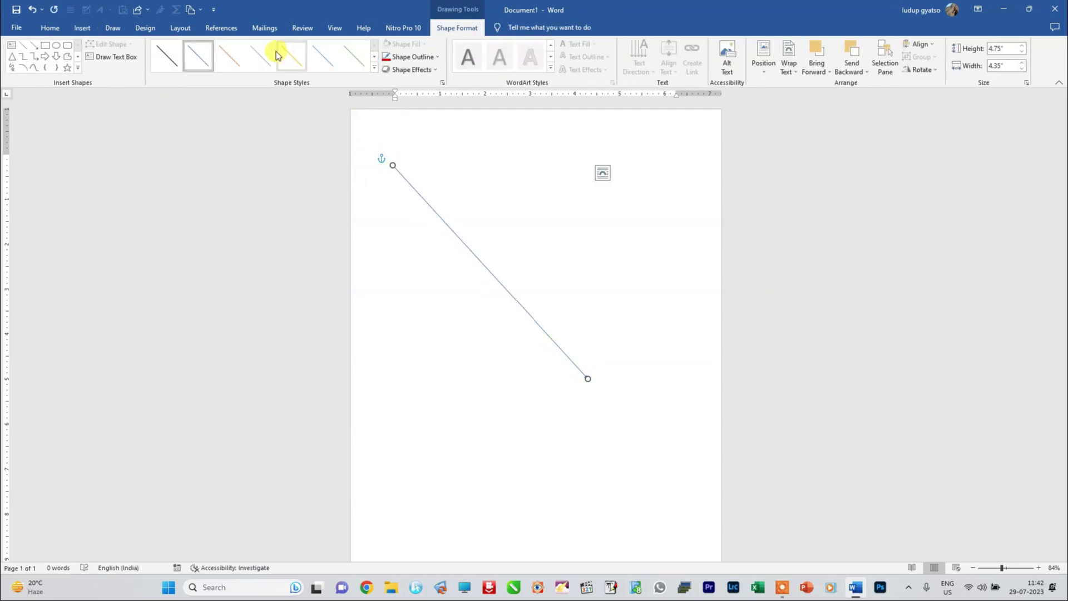
click(168, 58)
click(230, 58)
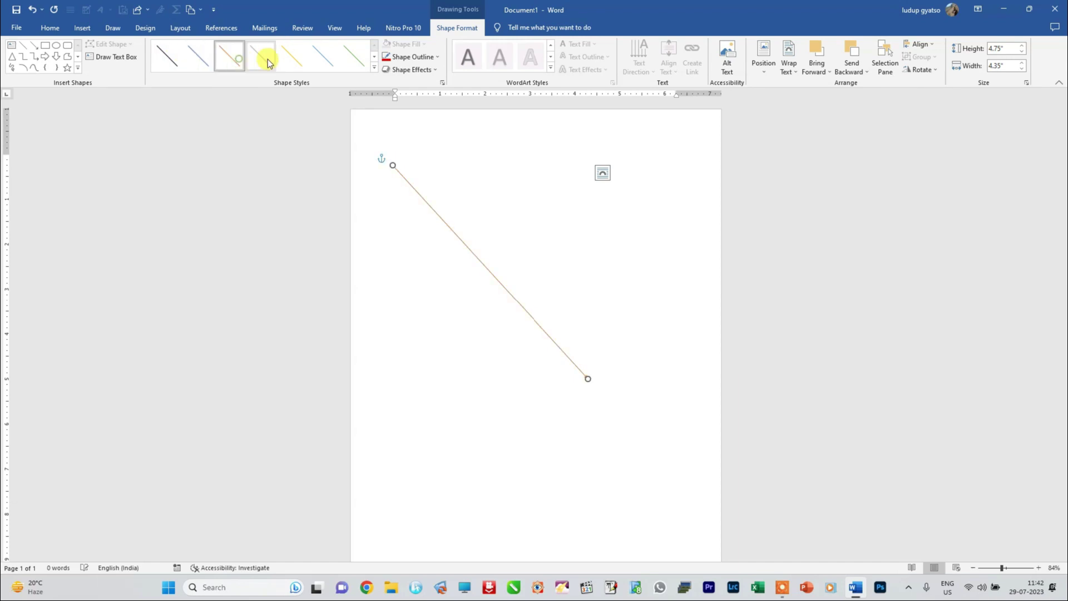
click(373, 65)
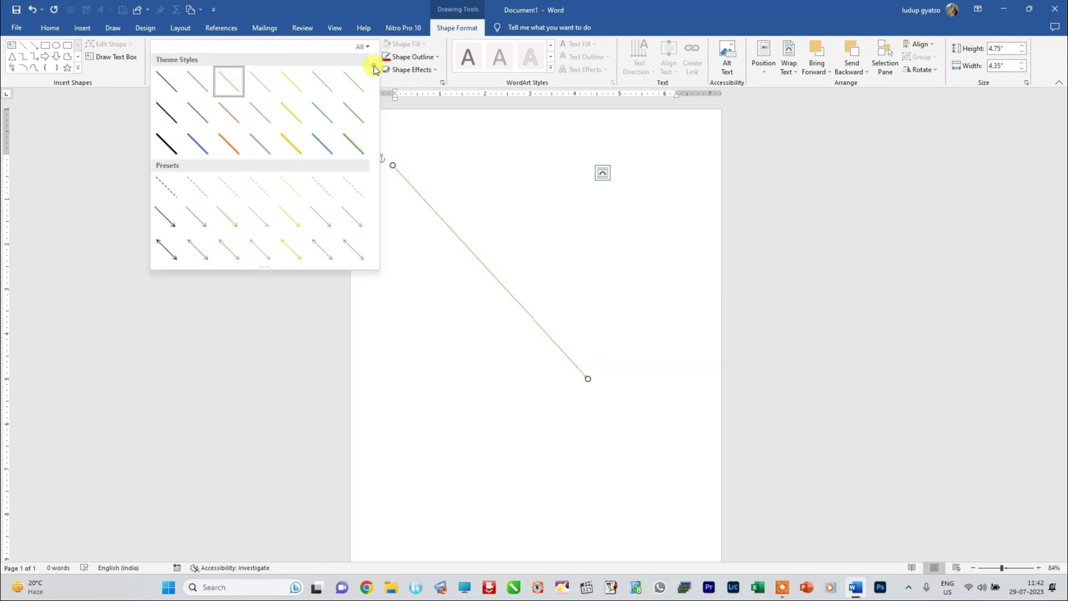
click(227, 146)
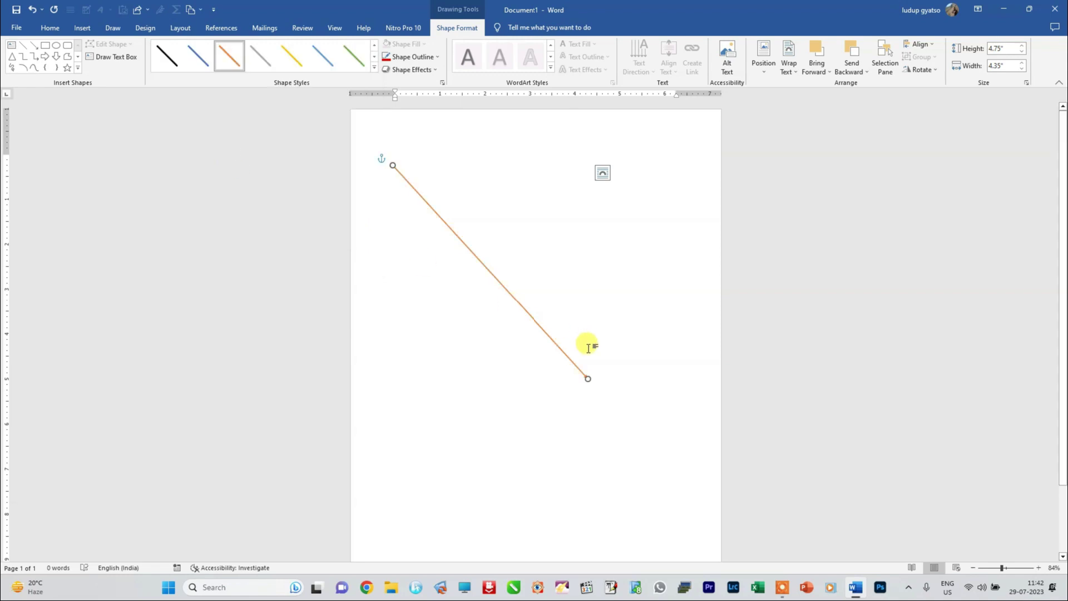
click(374, 67)
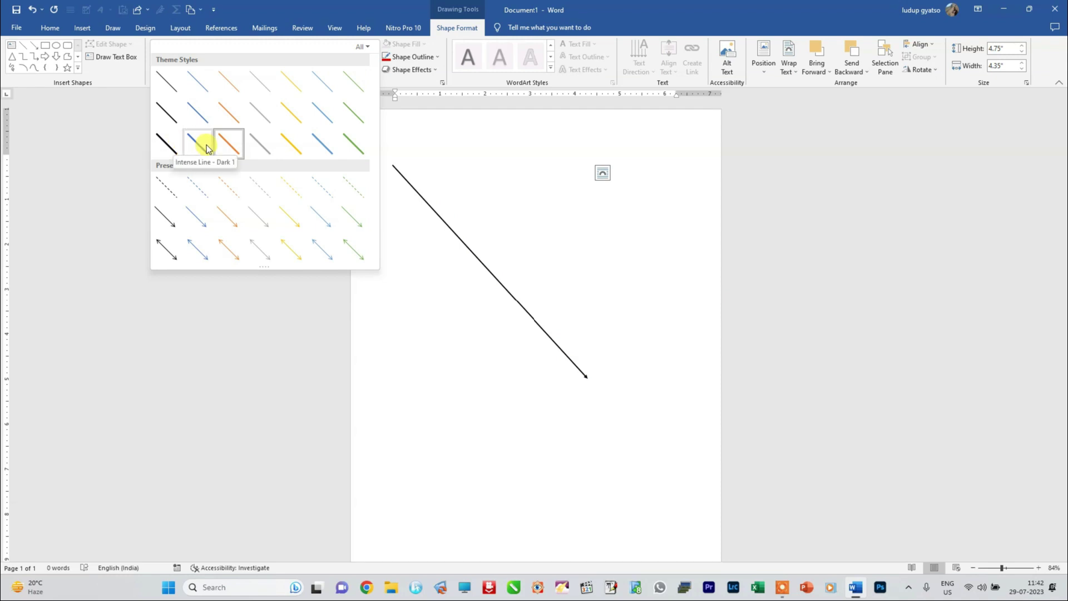
click(173, 146)
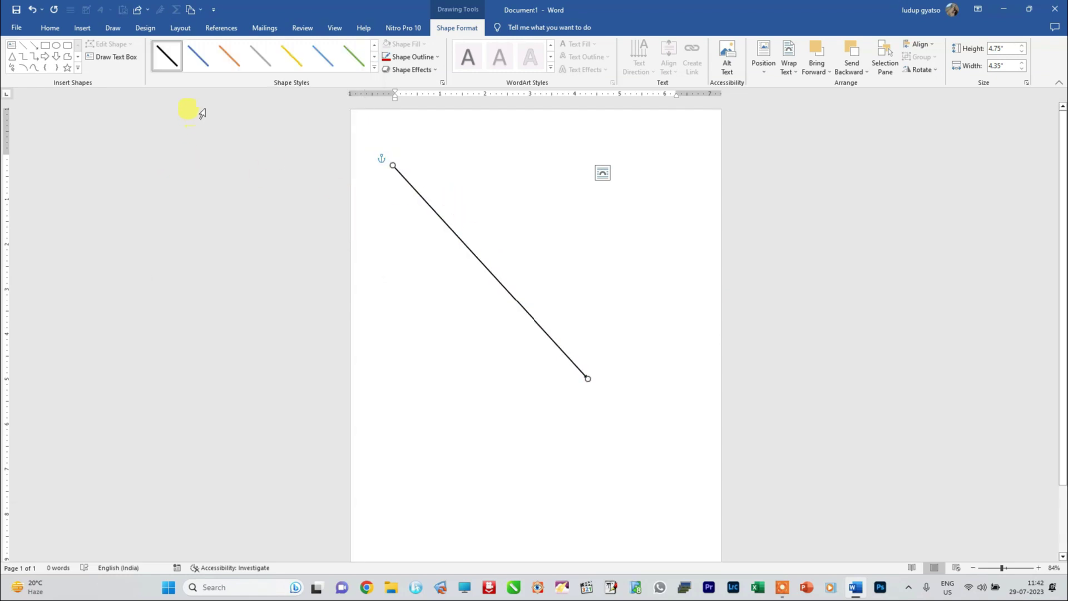
key(ctrl+z)
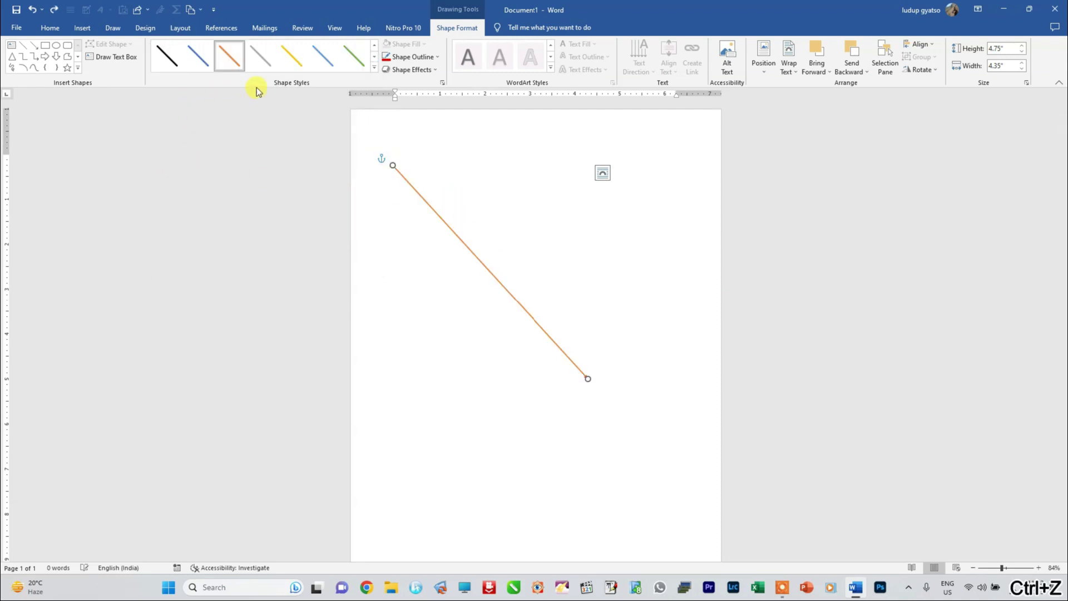
key(ctrl+z)
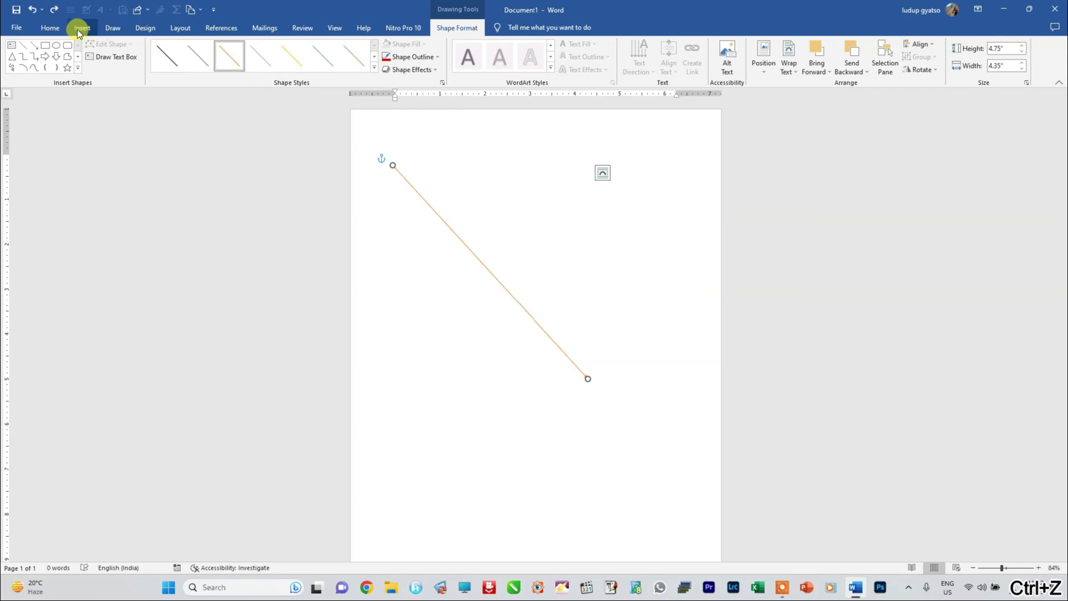
click(82, 28)
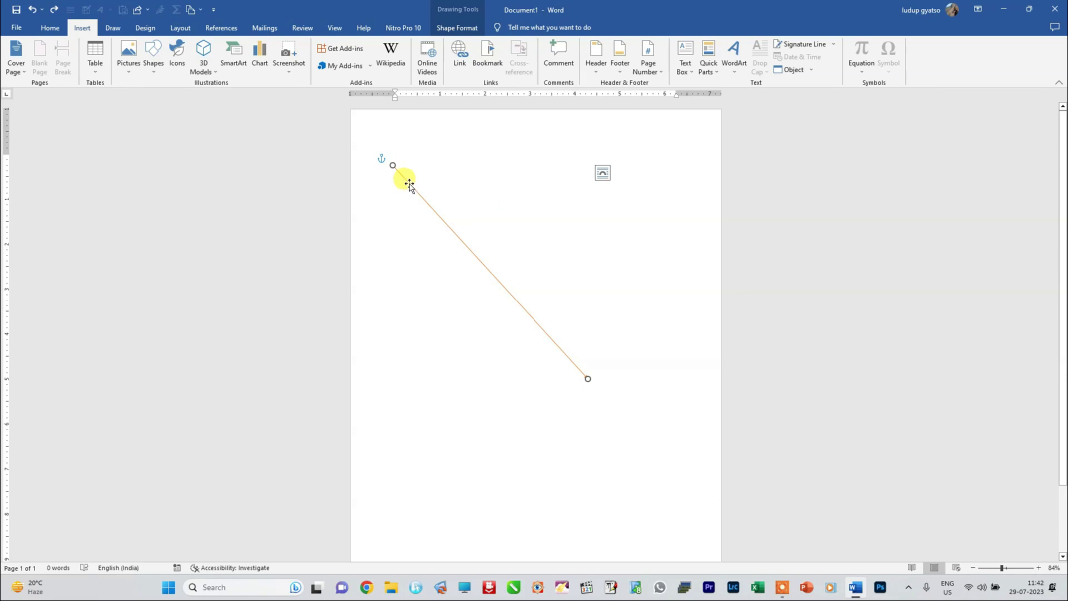
key(Delete)
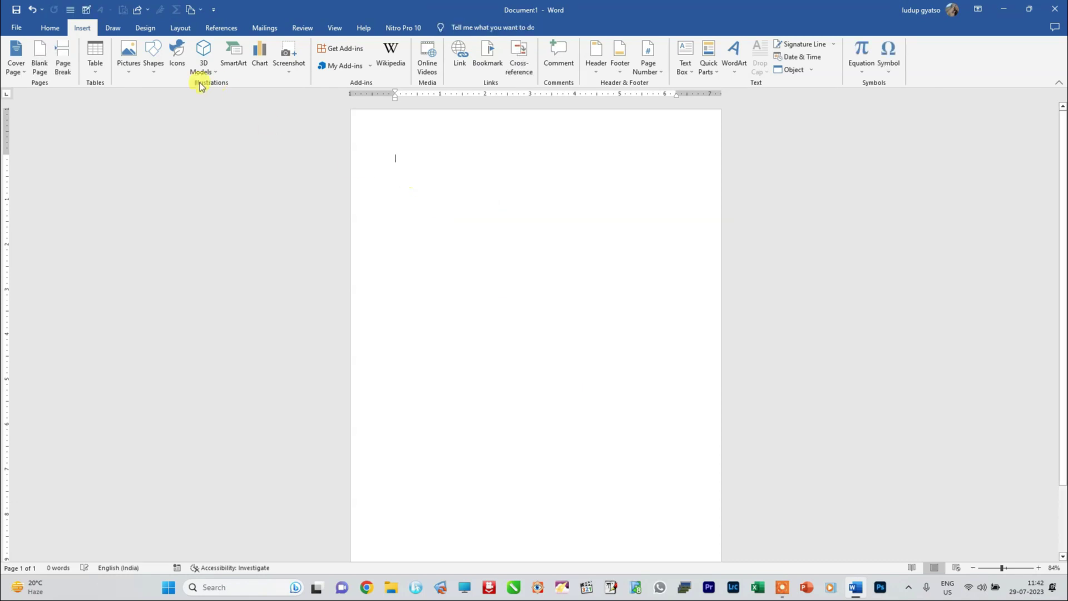
Step: Draw a 6.11 by 2.8 inch rectangle near the top and style it white-fill, black-outline
click(159, 71)
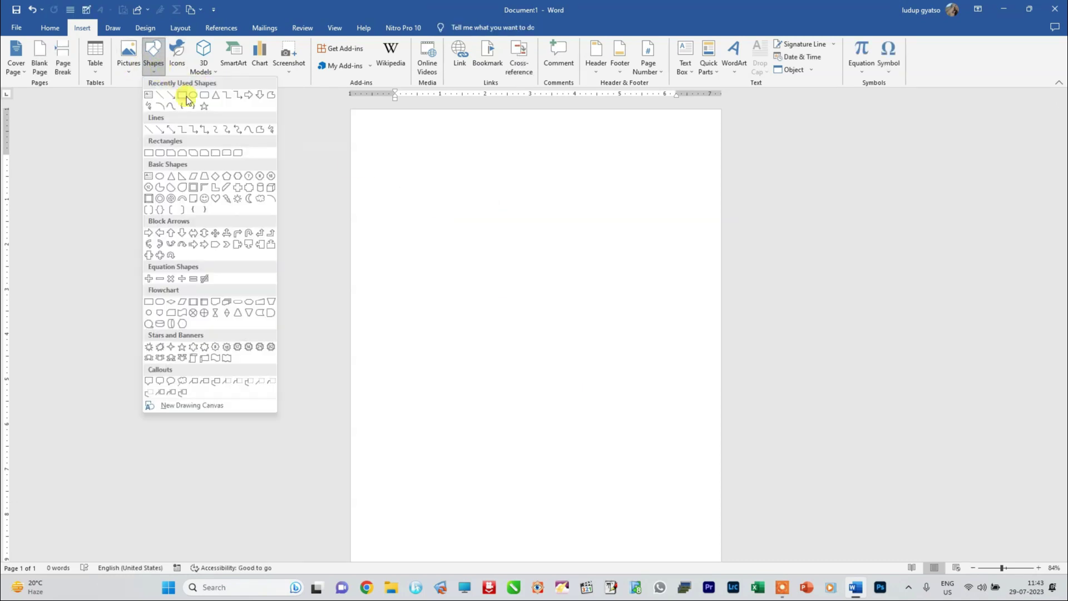
click(188, 98)
mouse_move(401, 181)
mouse_down()
mouse_move(625, 312)
mouse_move(676, 307)
mouse_up()
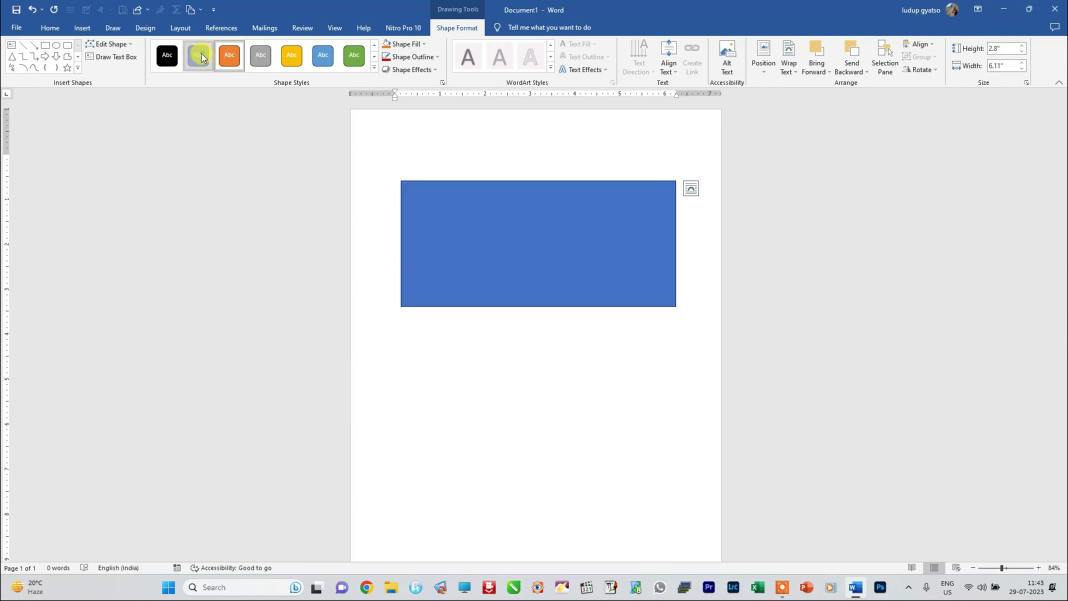
click(373, 67)
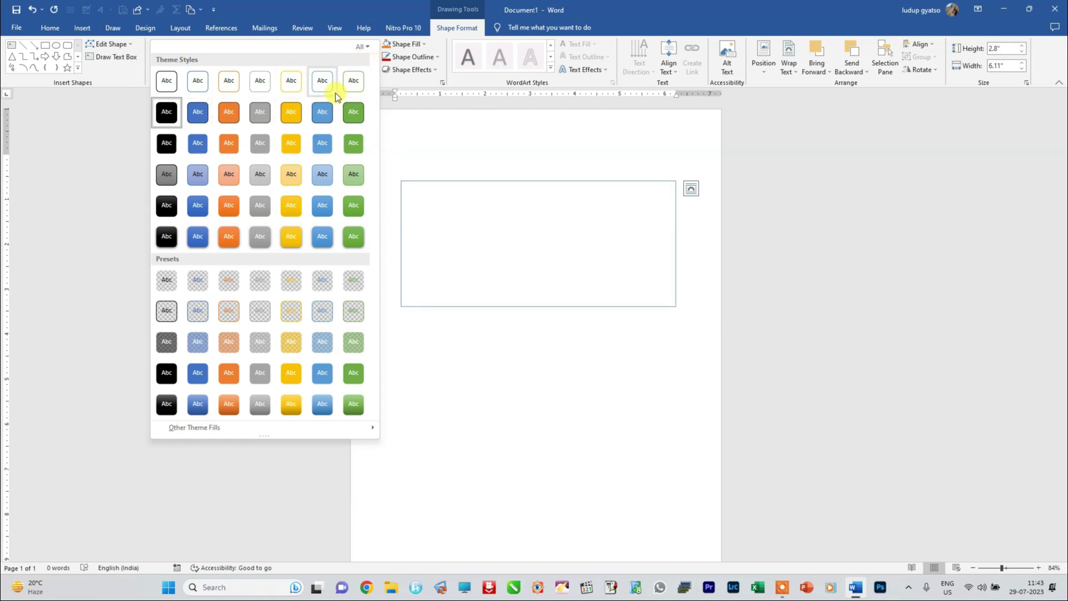
click(167, 81)
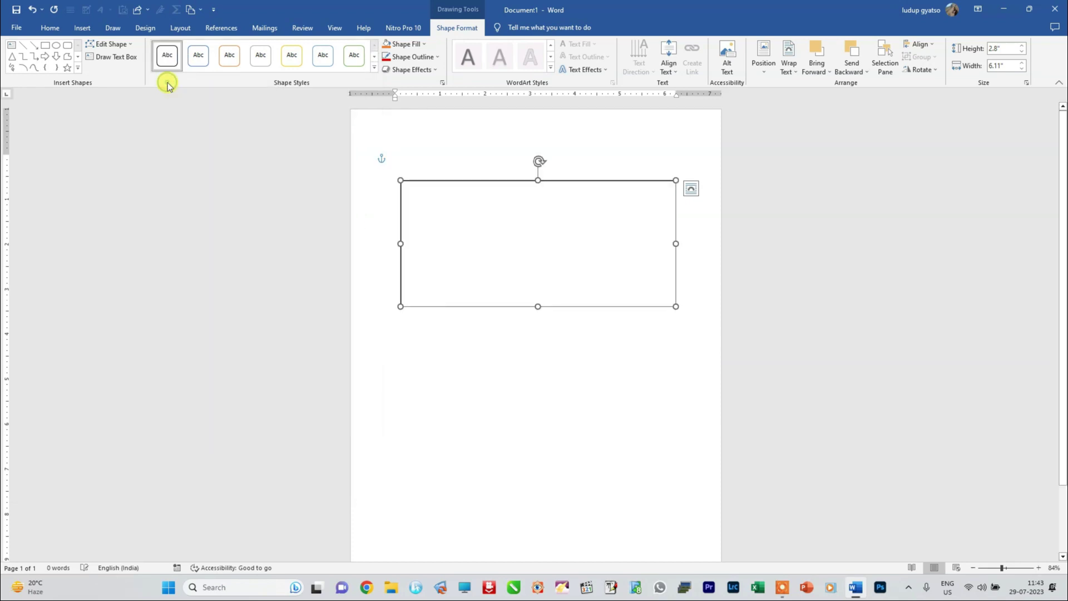
click(424, 44)
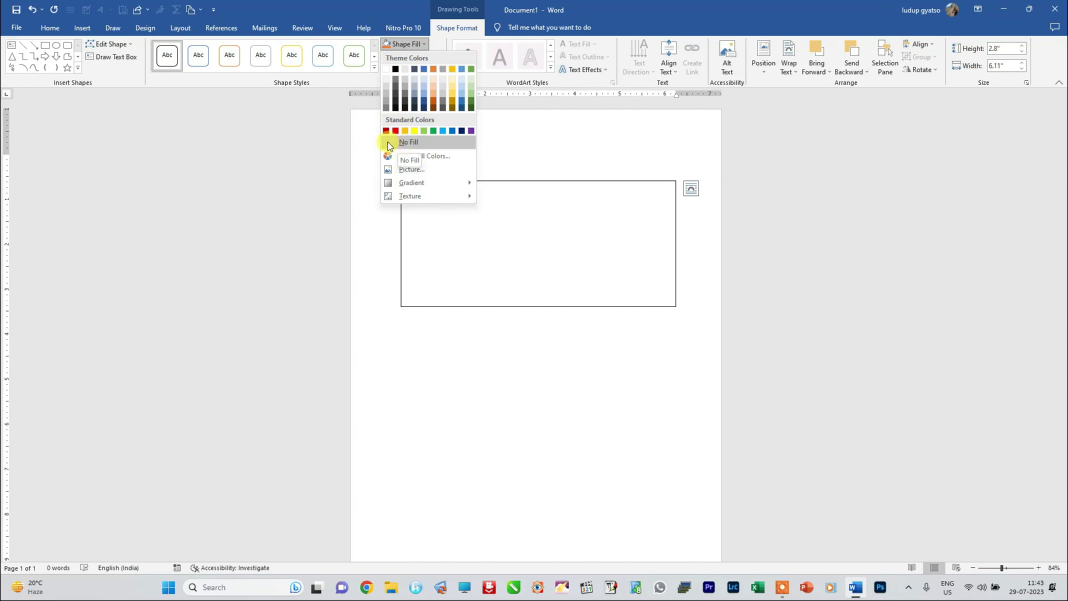
click(425, 157)
click(674, 282)
click(659, 265)
click(779, 215)
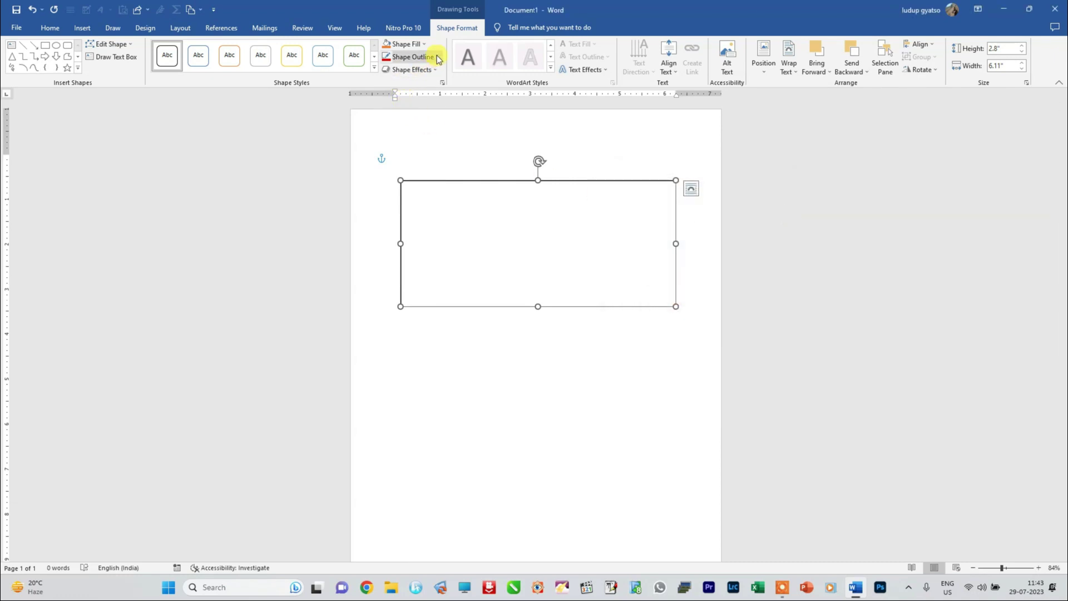
click(423, 45)
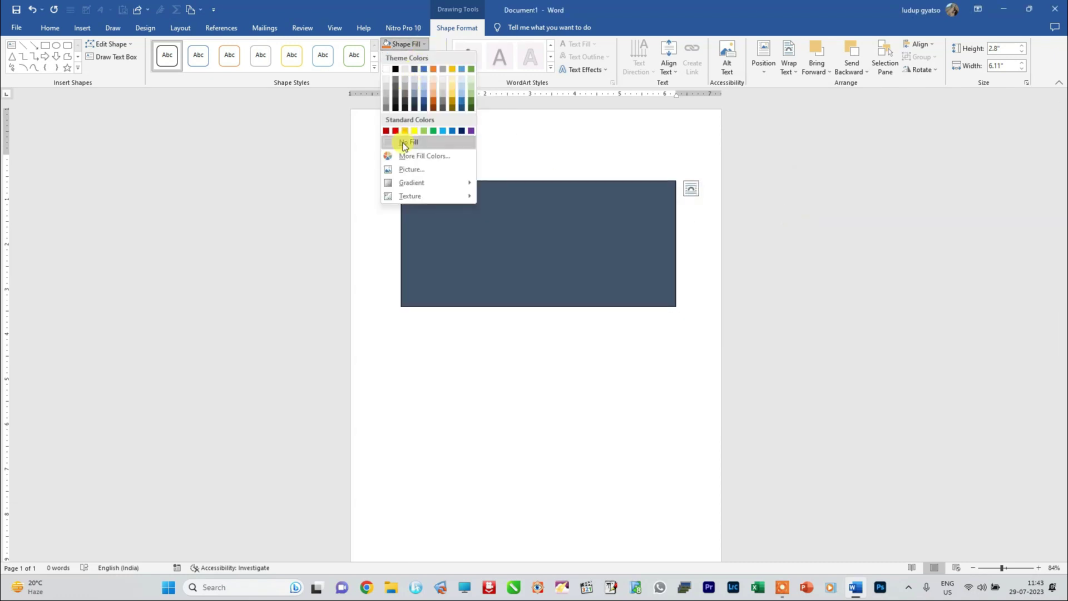
click(410, 170)
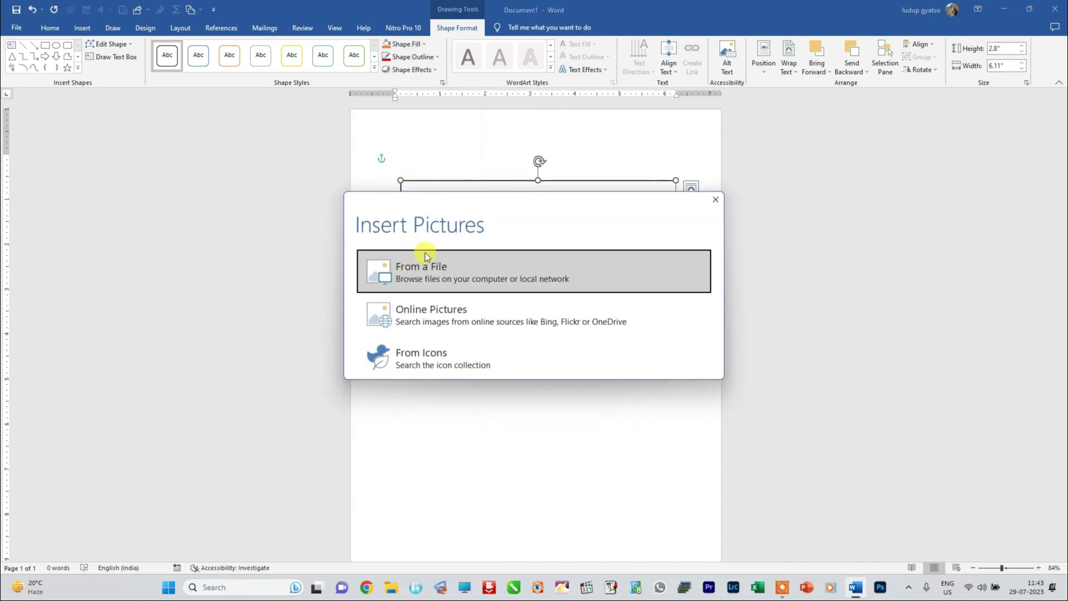
click(420, 273)
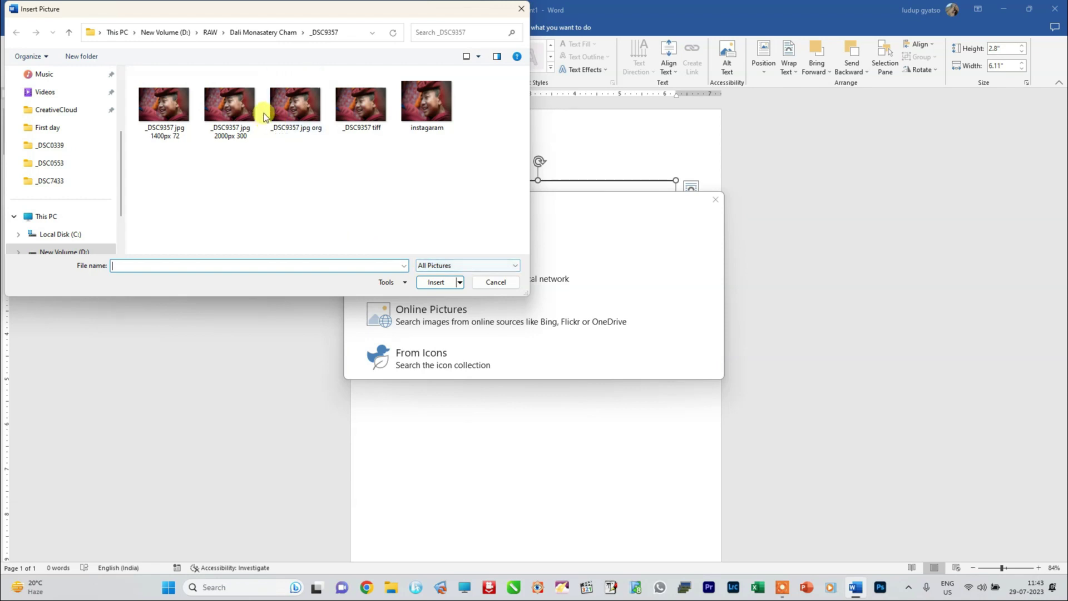
click(225, 101)
click(431, 281)
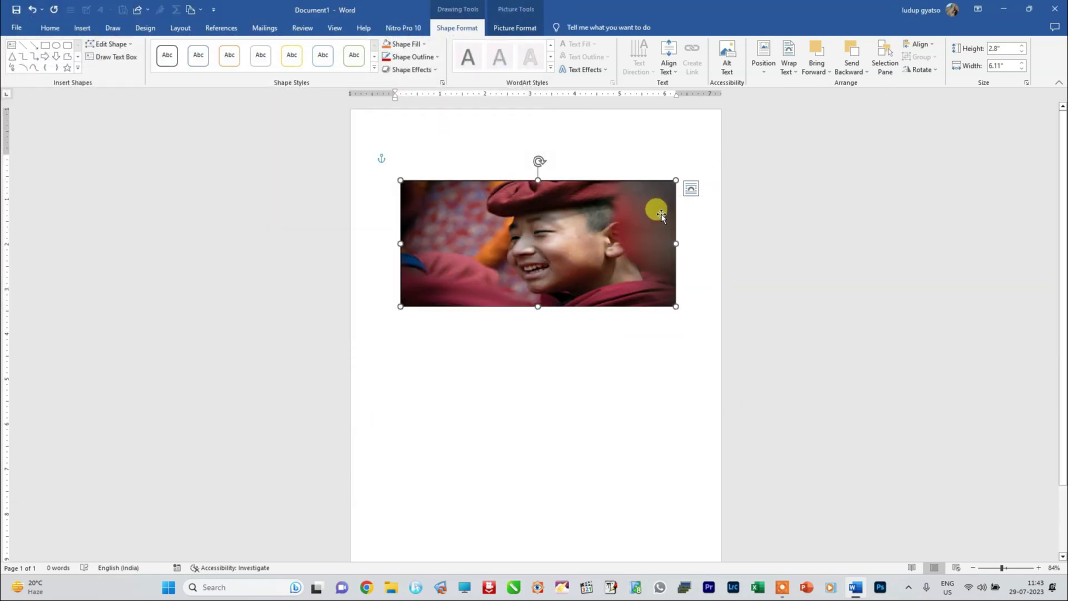
key(ctrl+z)
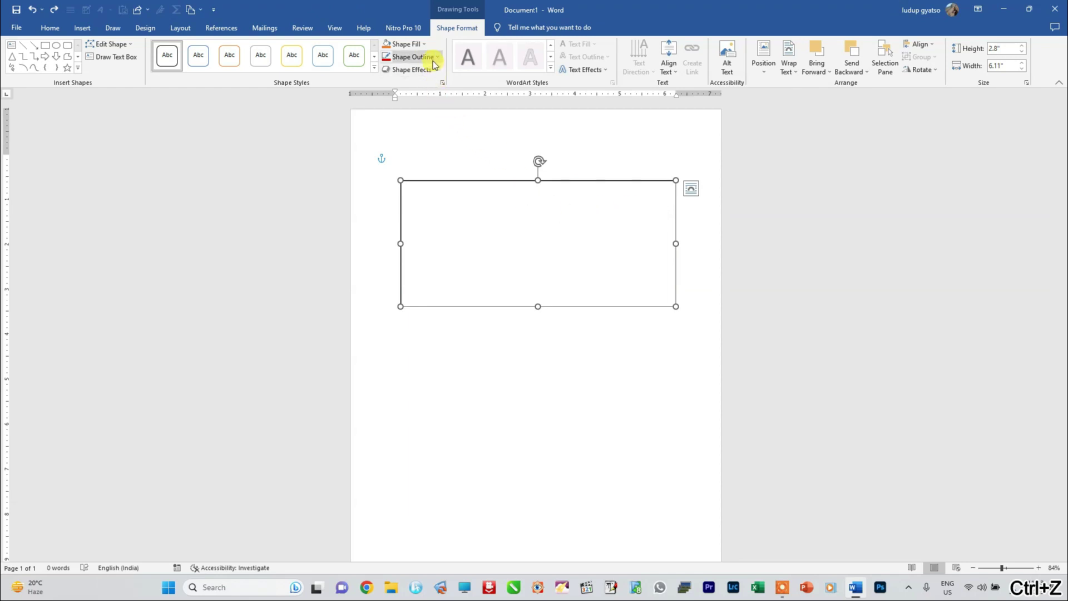
Step: Try a crumpled paper texture fill on the rectangle, then undo it
click(424, 43)
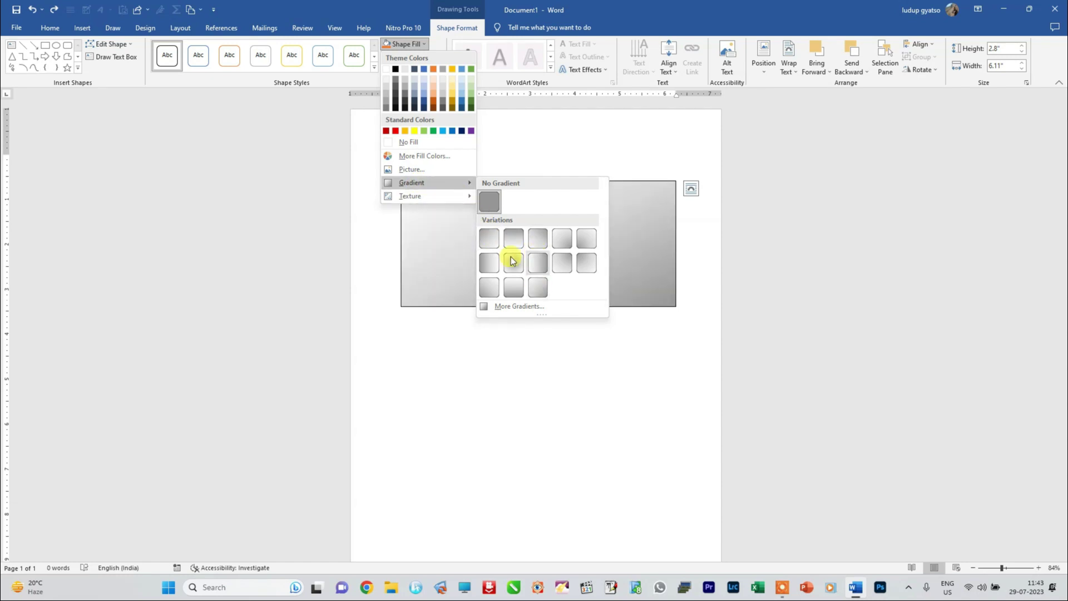
mouse_move(426, 196)
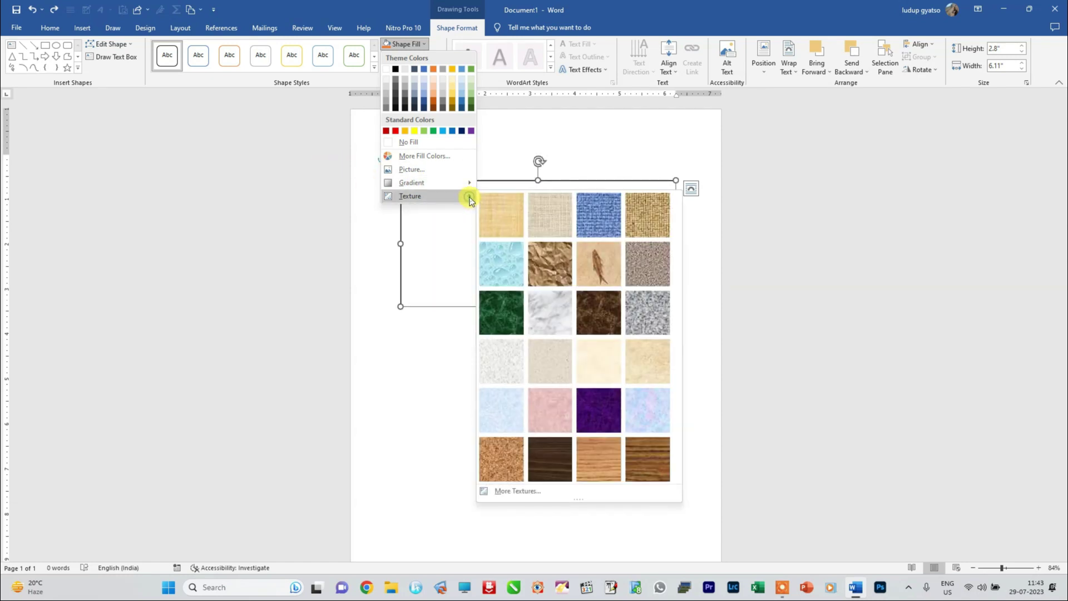
click(545, 262)
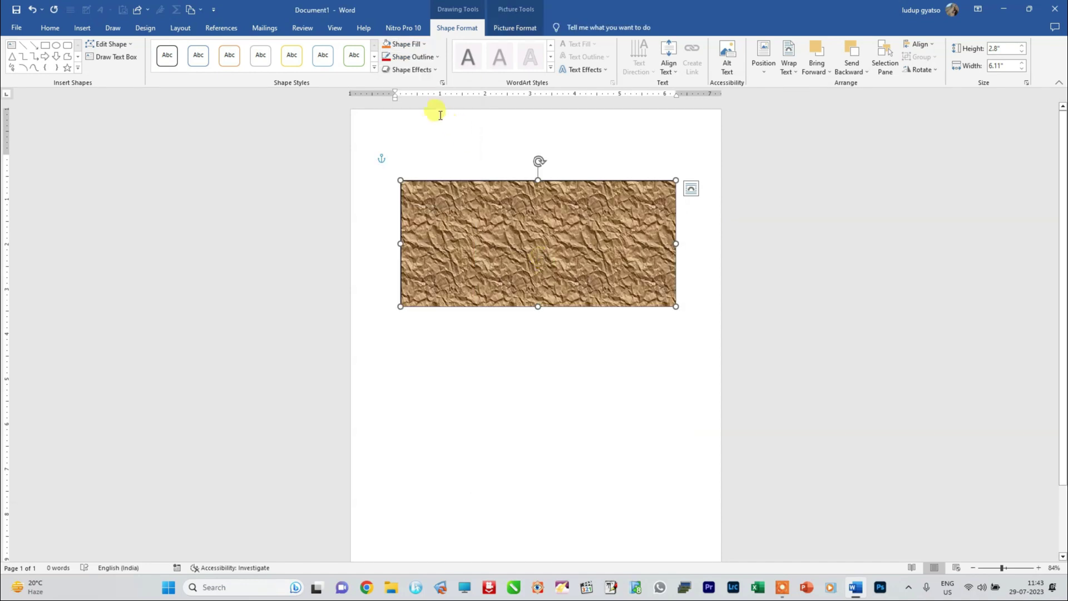
key(ctrl+z)
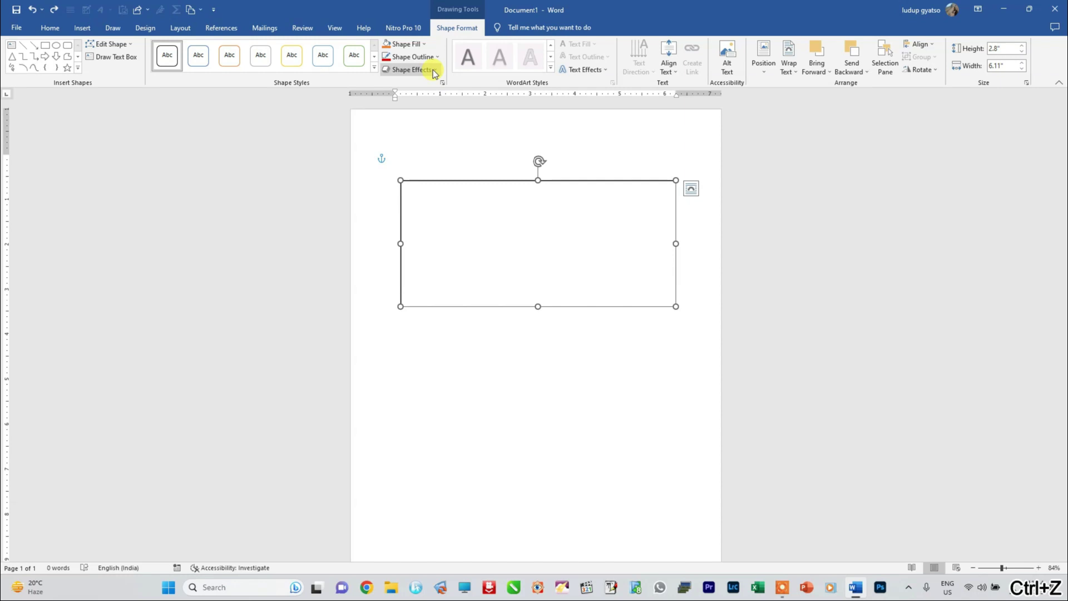
Step: Give the rectangle a blue glow effect, then delete the rectangle
click(435, 67)
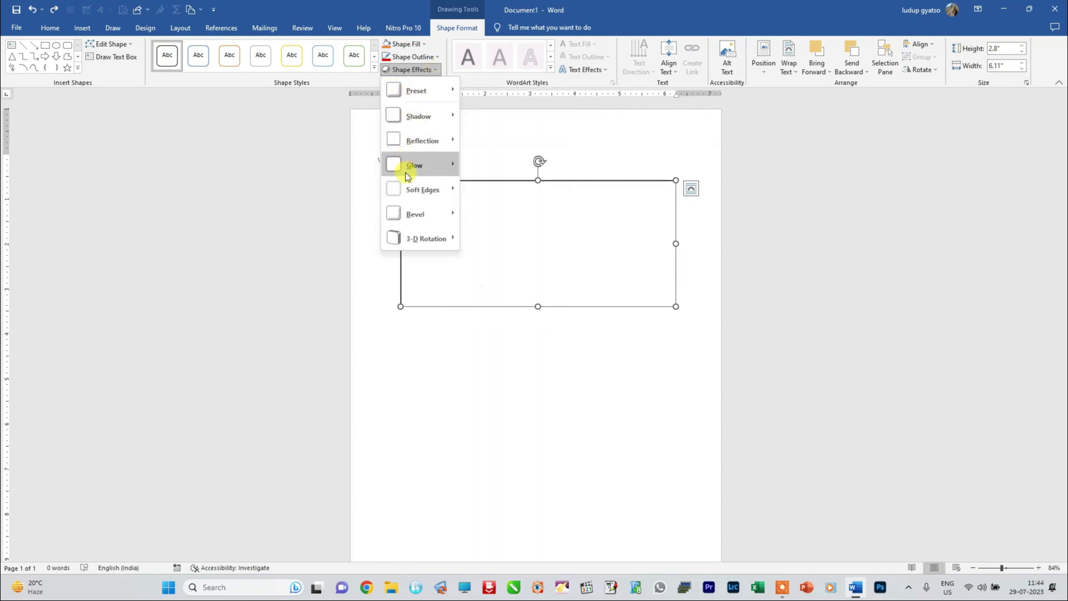
mouse_move(416, 164)
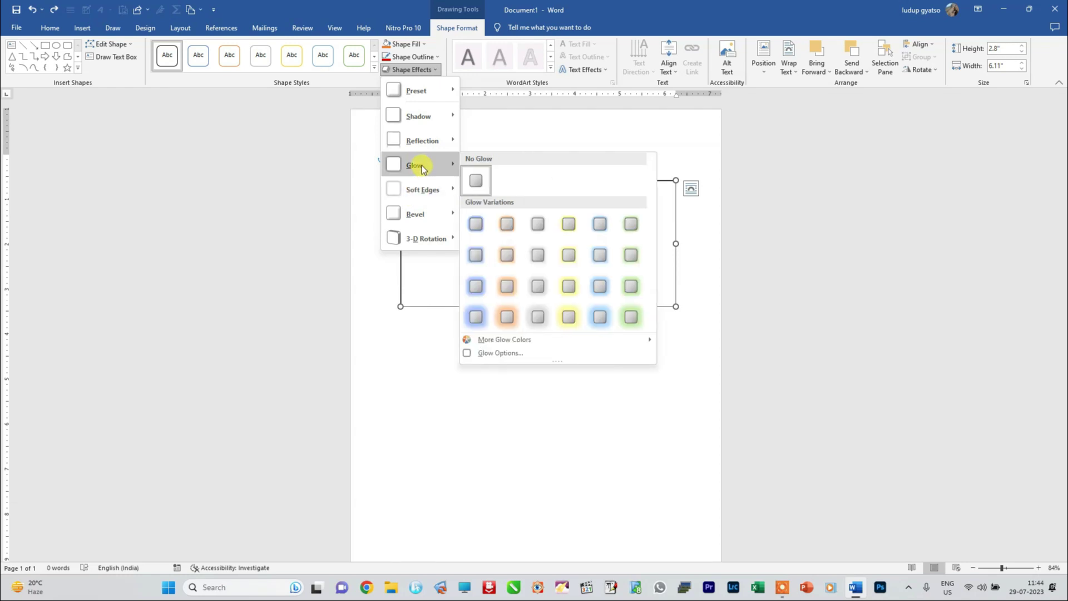
click(476, 223)
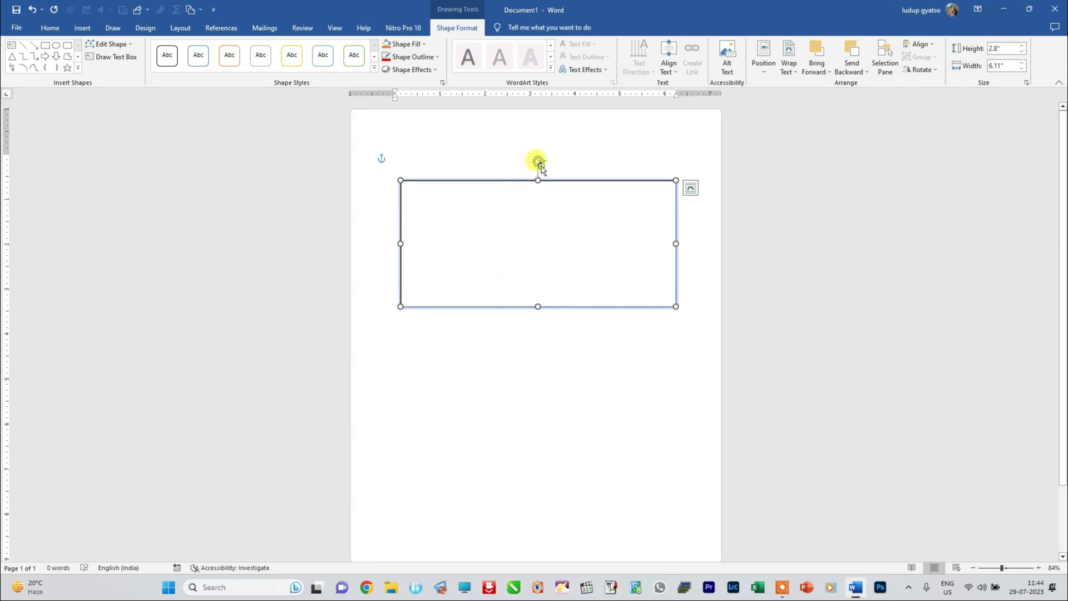
key(Delete)
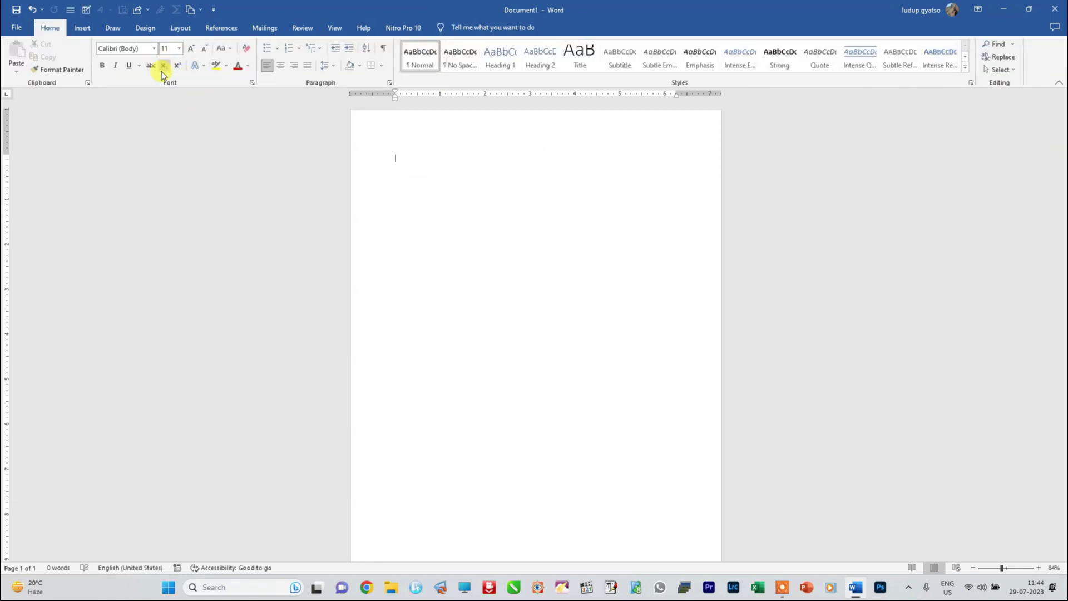
Step: Use the Oval shape to draw a 5.43" by 5.43" blue circle centred on the page
click(82, 27)
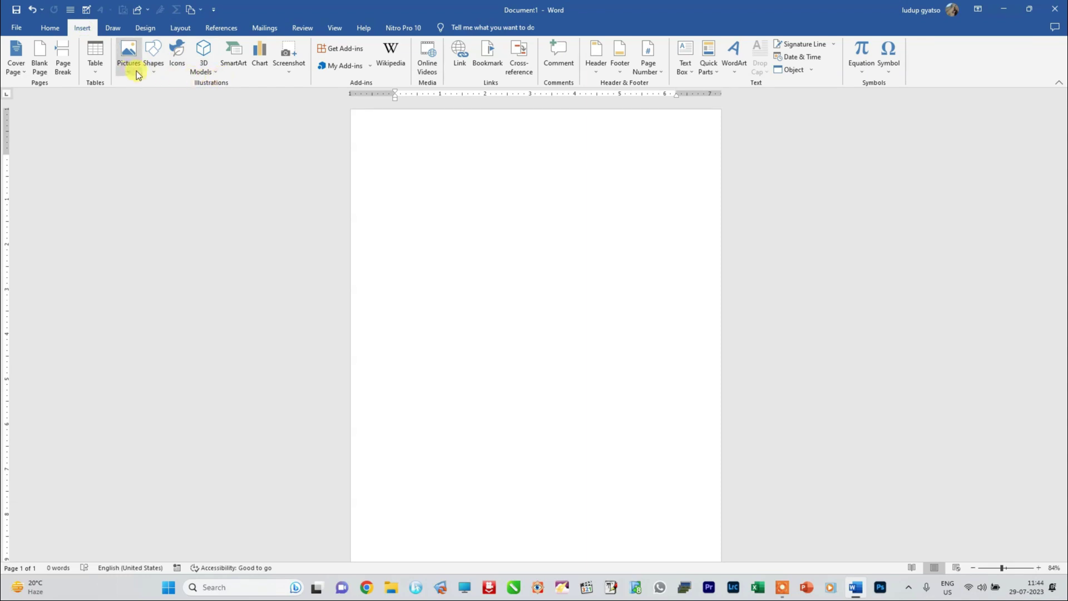
click(153, 66)
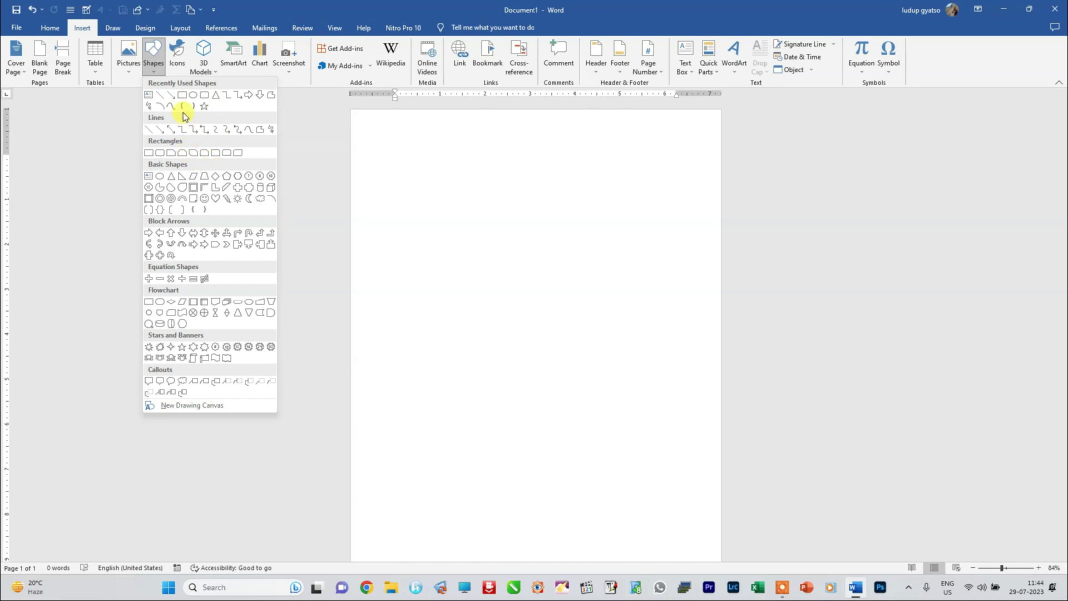
click(193, 99)
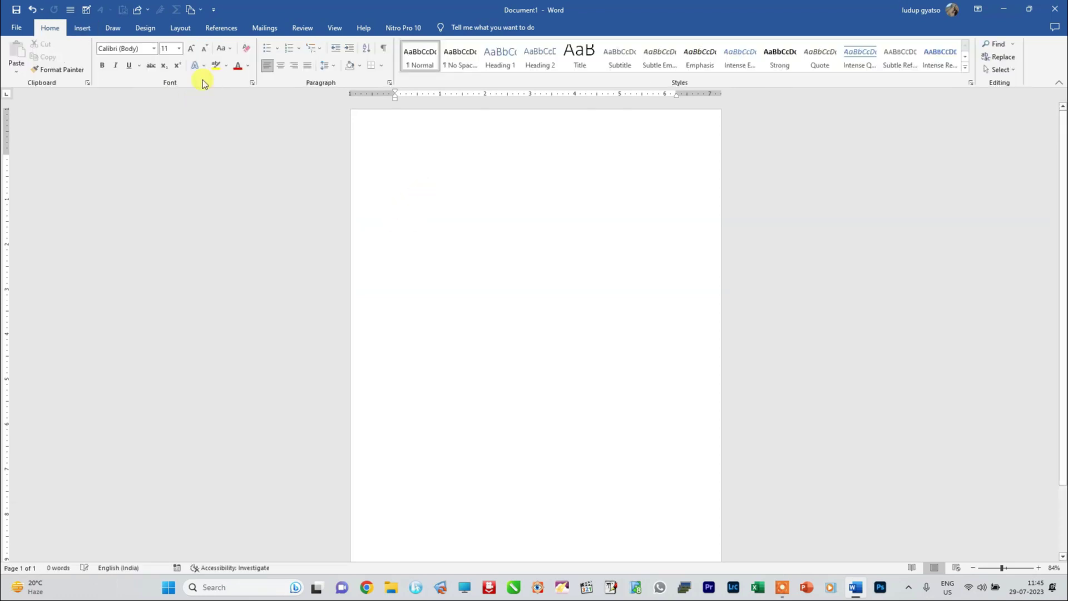
click(79, 22)
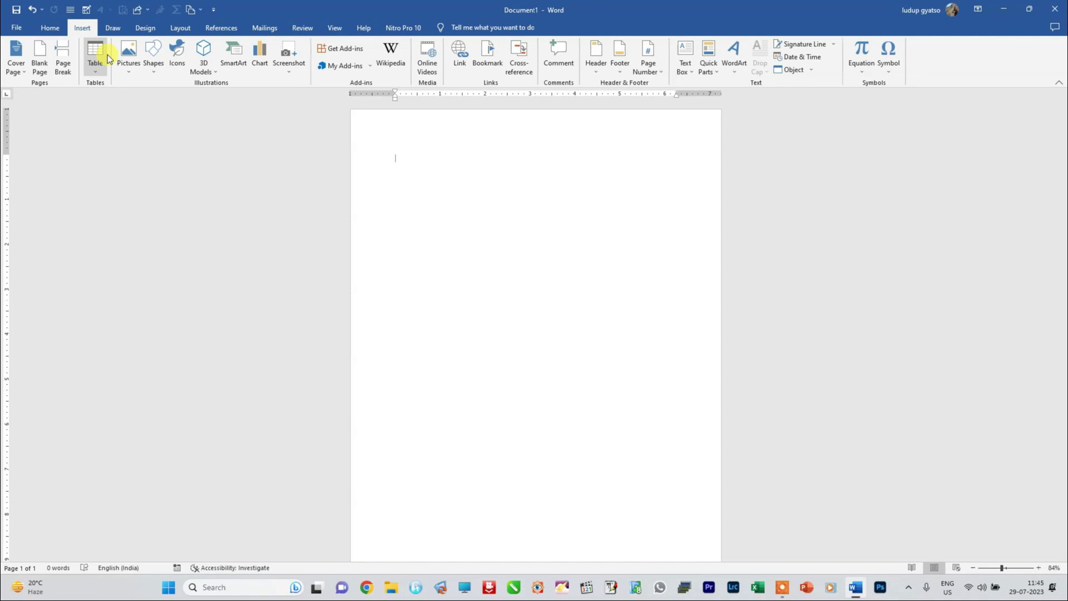
click(150, 69)
click(193, 96)
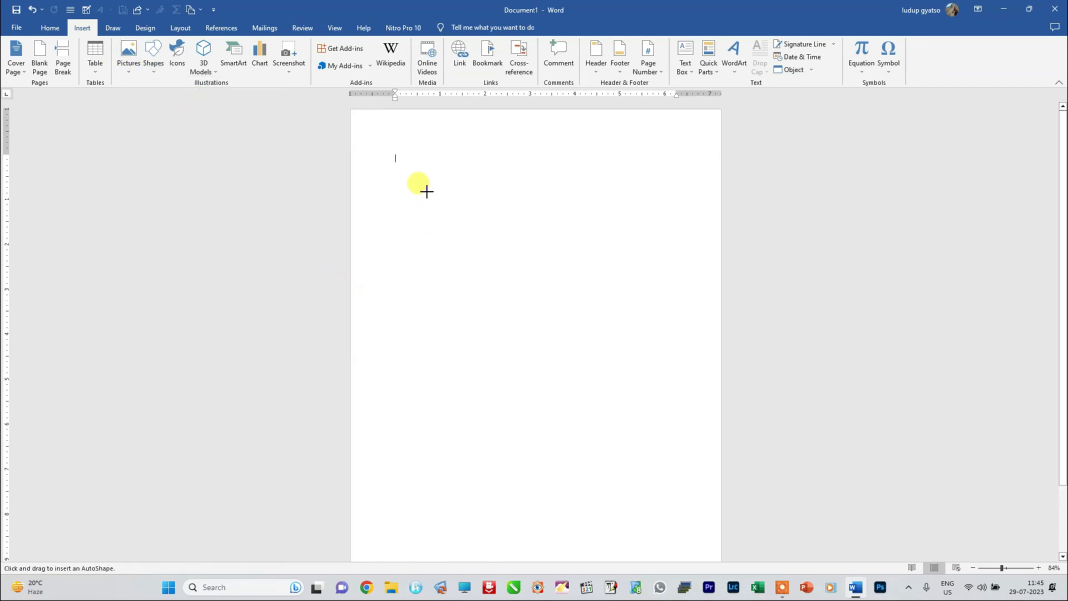
drag(433, 220, 674, 407)
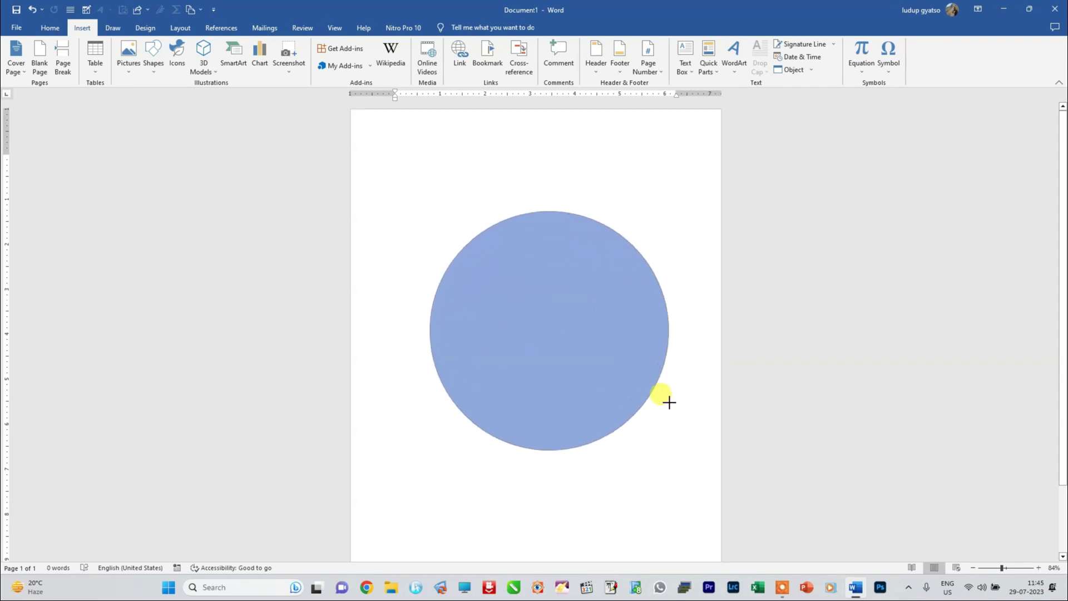
drag(674, 407, 673, 407)
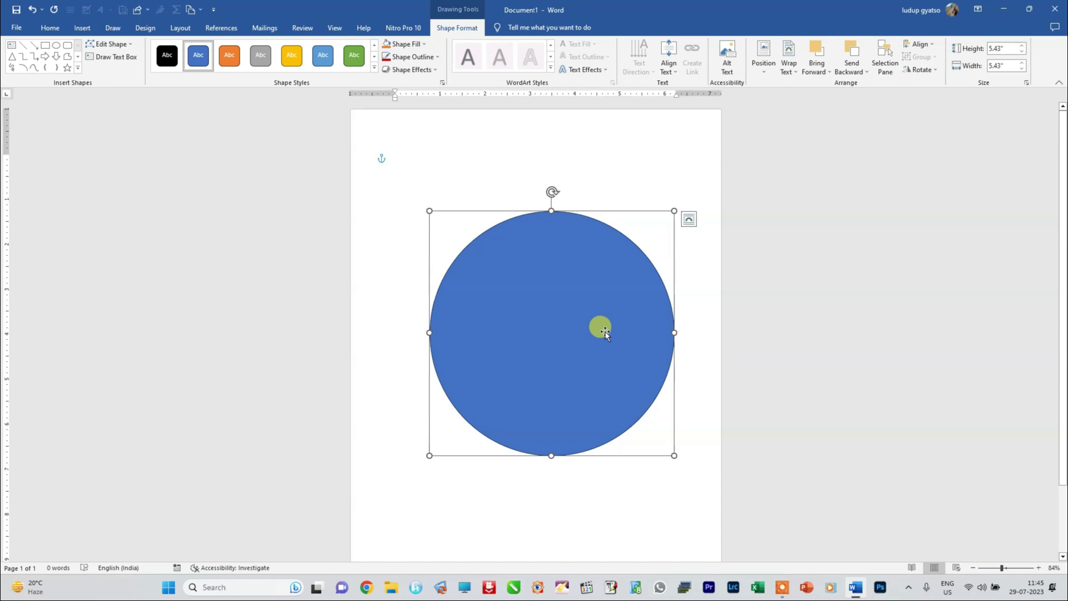
click(552, 192)
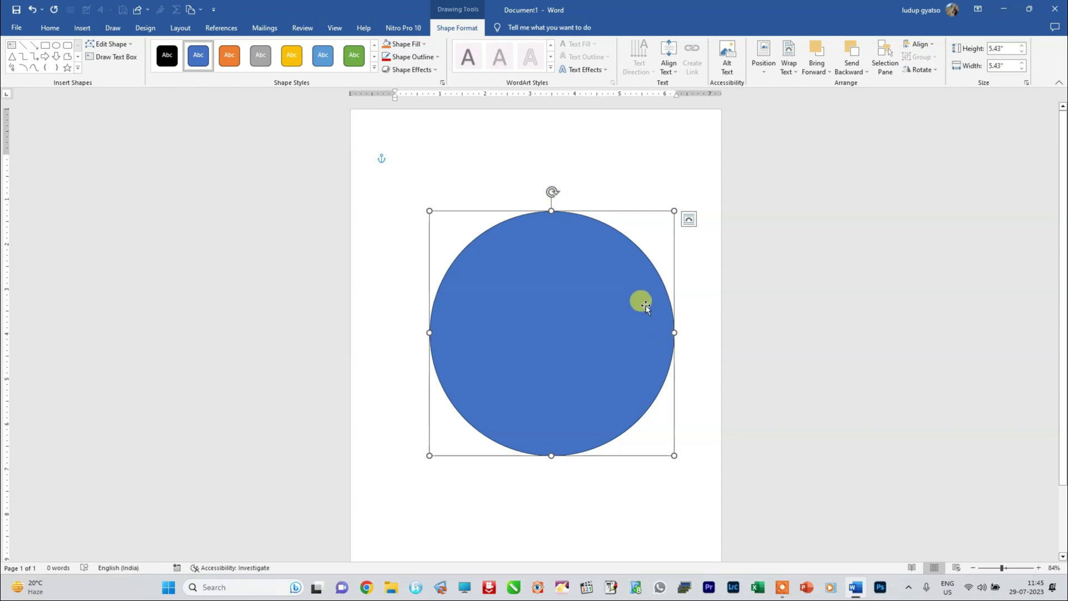